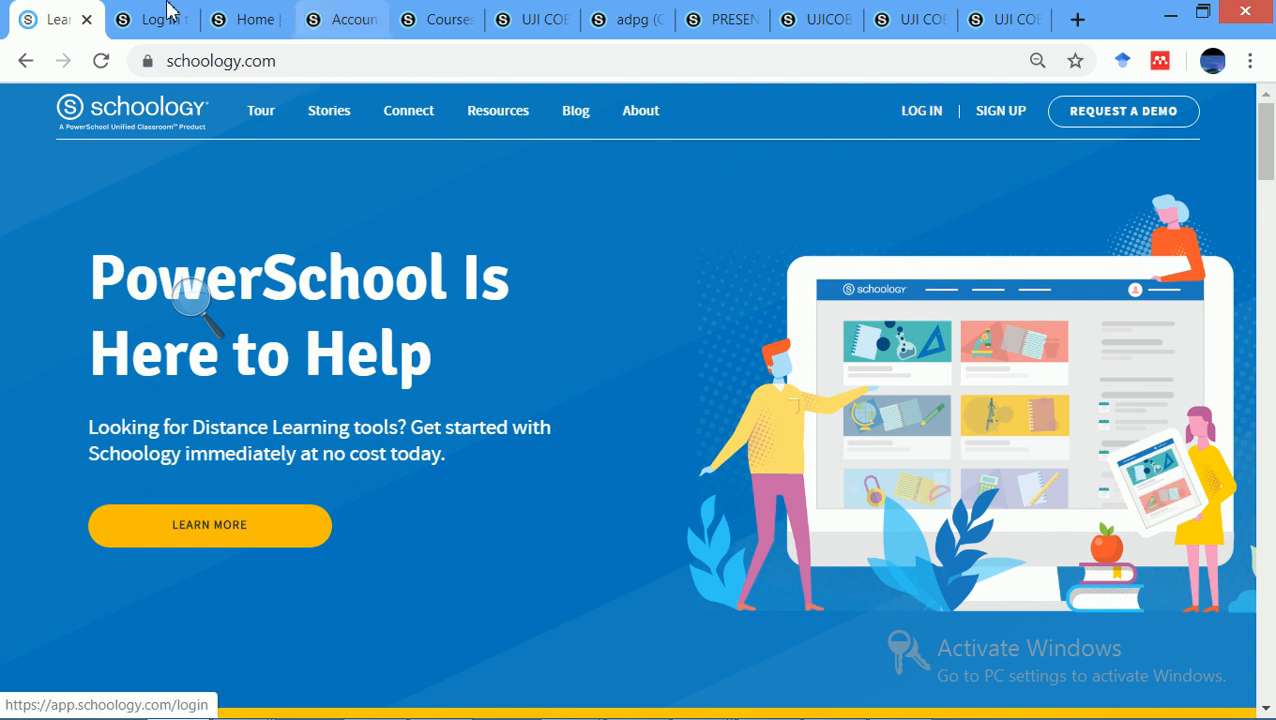
Review the Schoology sign-in page and home page, and view the account settings holding the name and e-mail fields
click(168, 14)
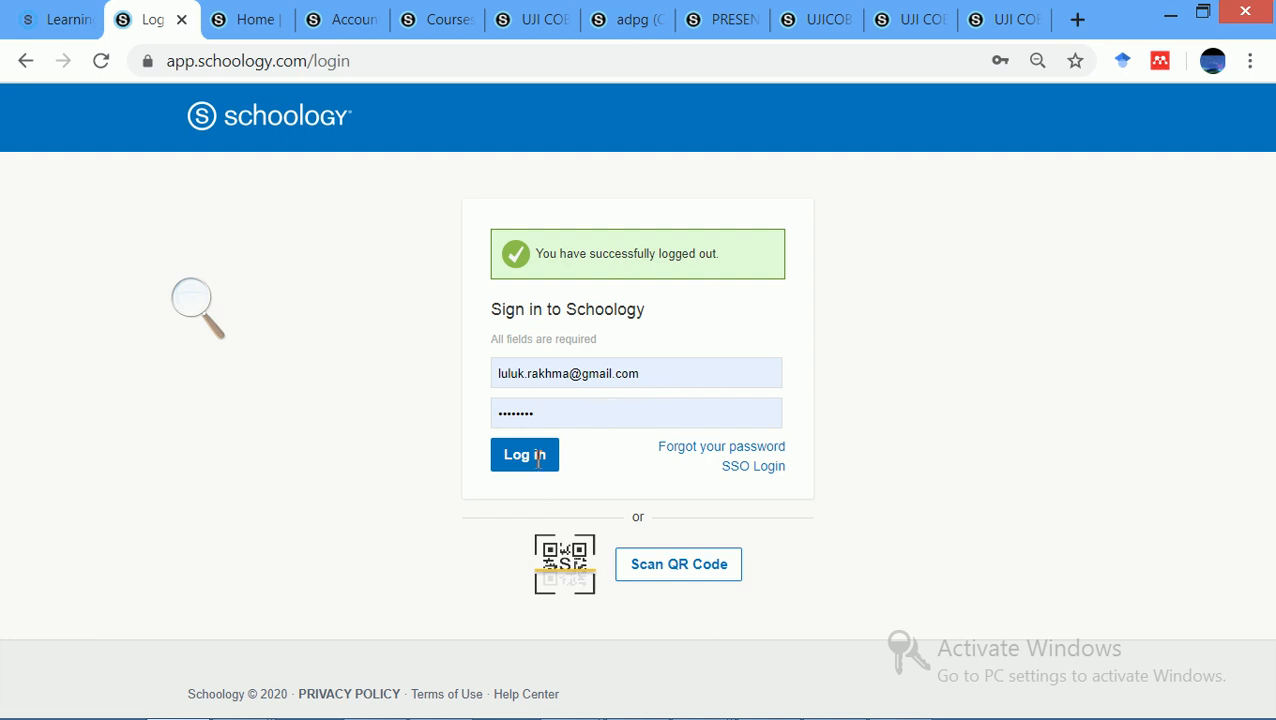
click(276, 12)
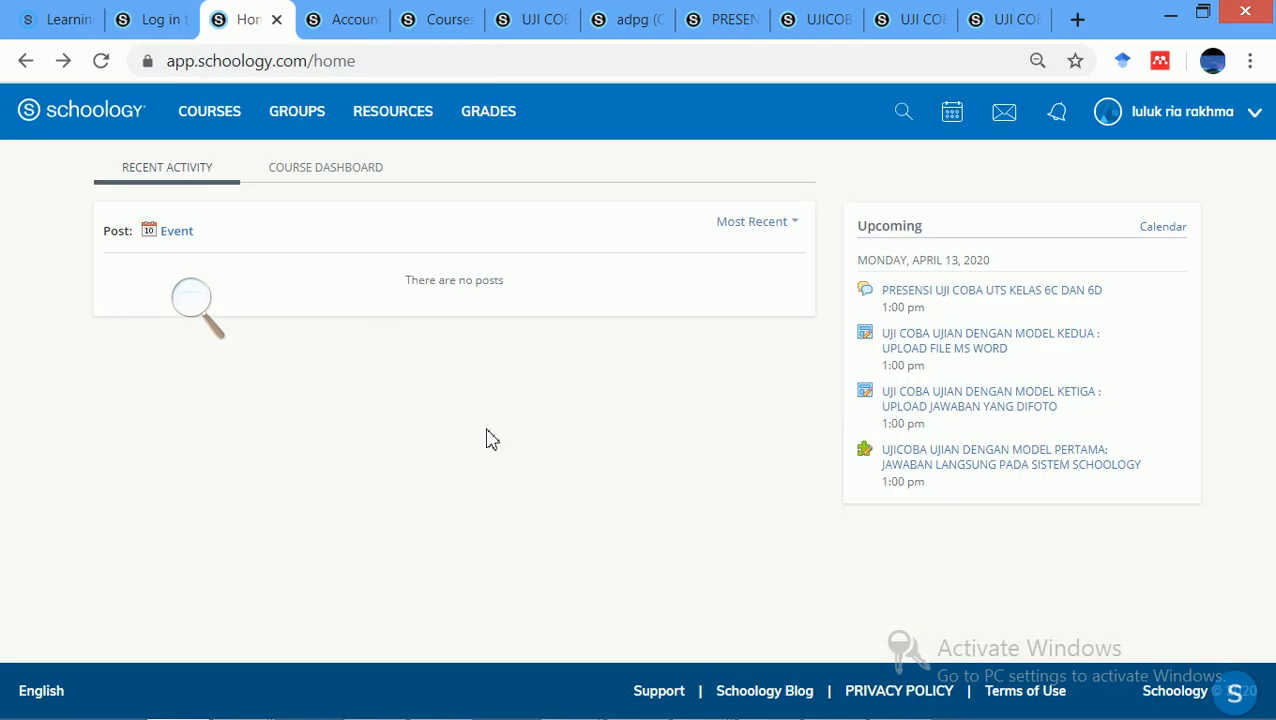
click(1253, 118)
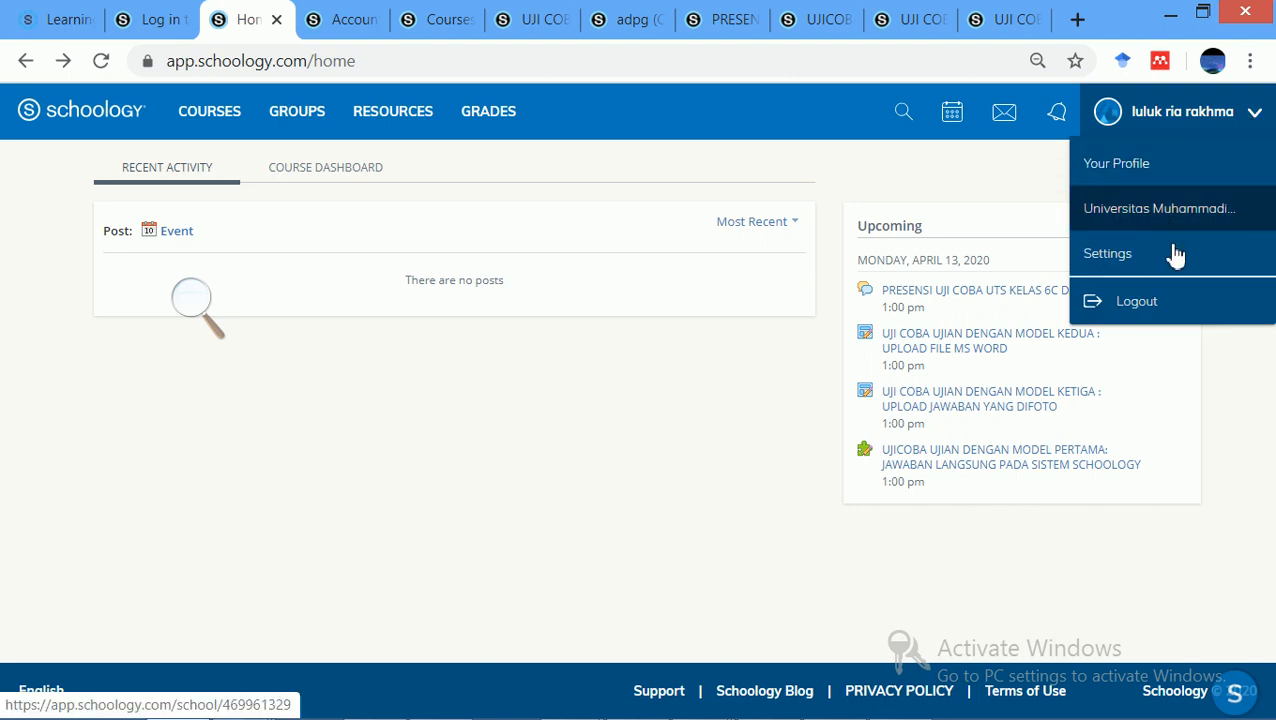
click(379, 18)
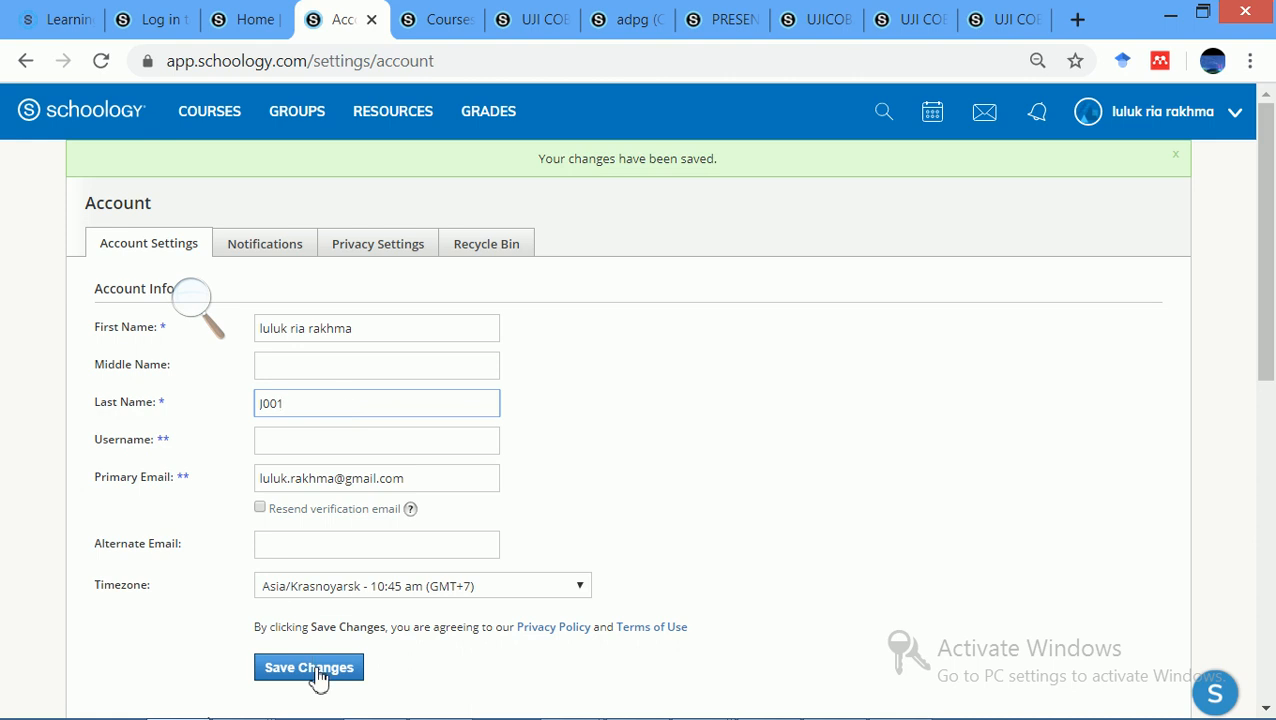
Return to the home page, view the course overview and open the full My Courses list
click(242, 12)
click(358, 408)
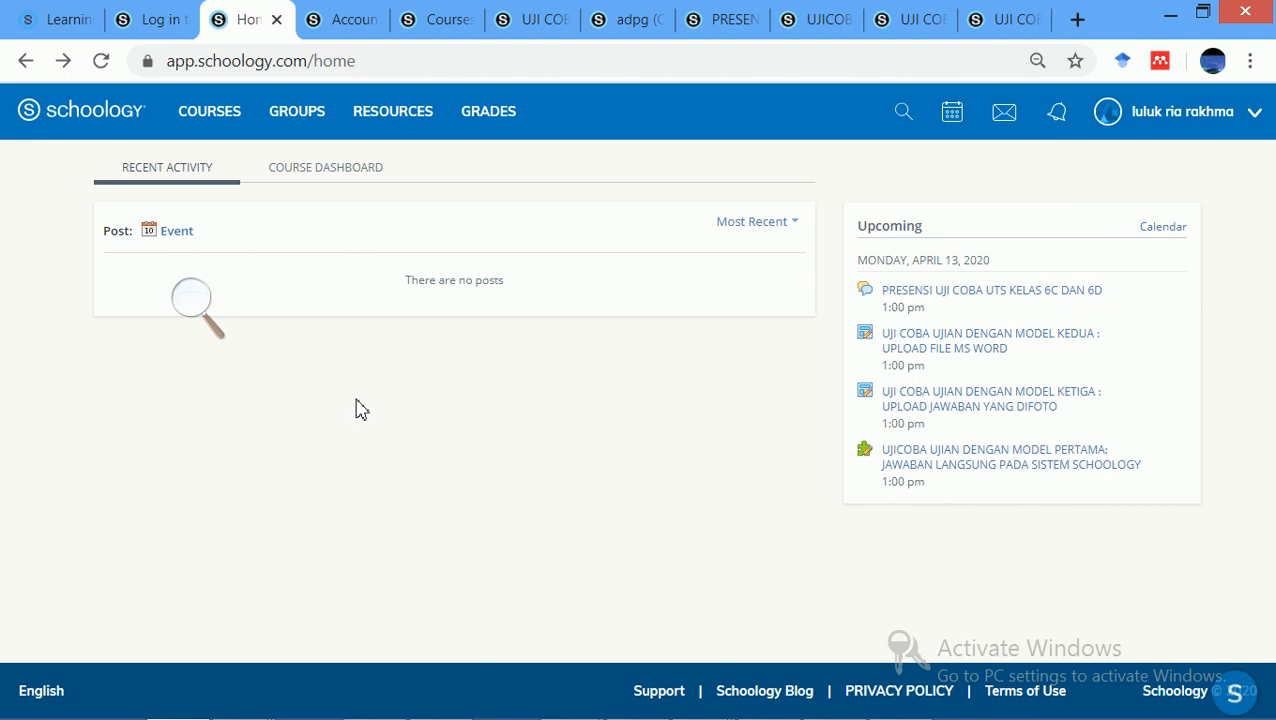
click(222, 110)
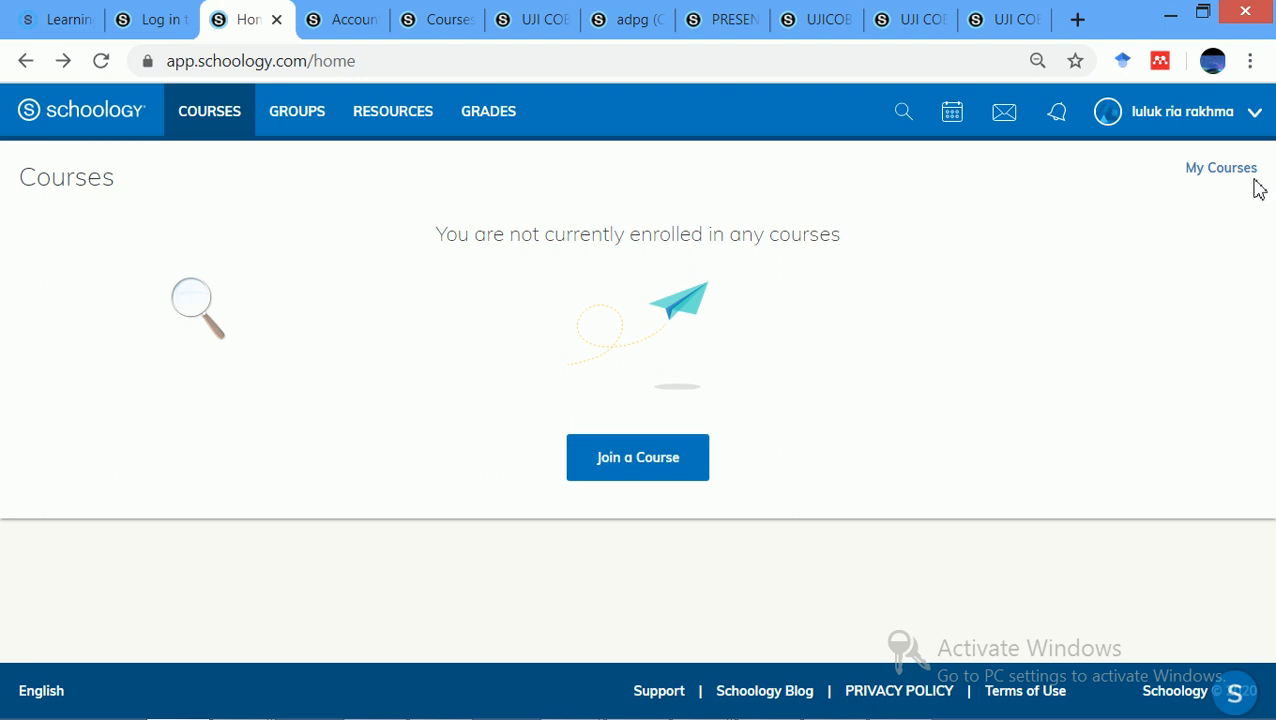
click(478, 16)
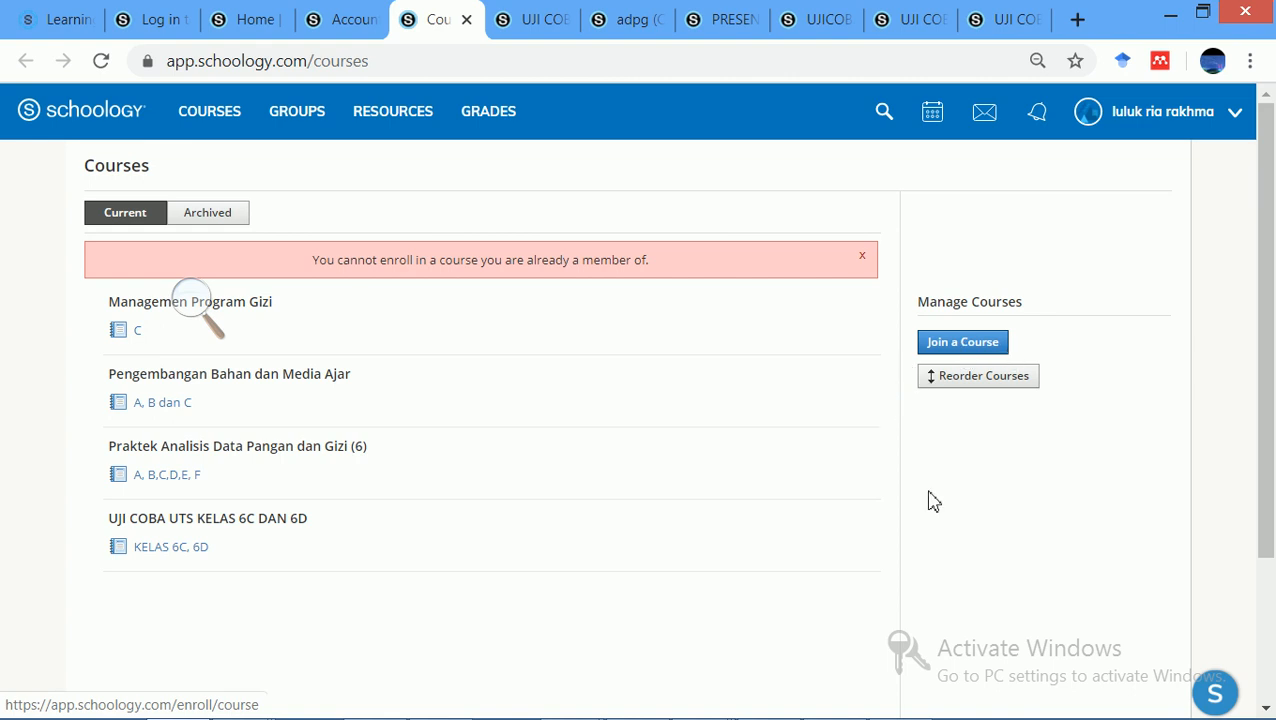
Switch to Word and view the e-UTS exam schedule in "Terbaru Petunjuk Teknis dan Tata Tertib e-UTS (1).doc"
mouse_move(603, 716)
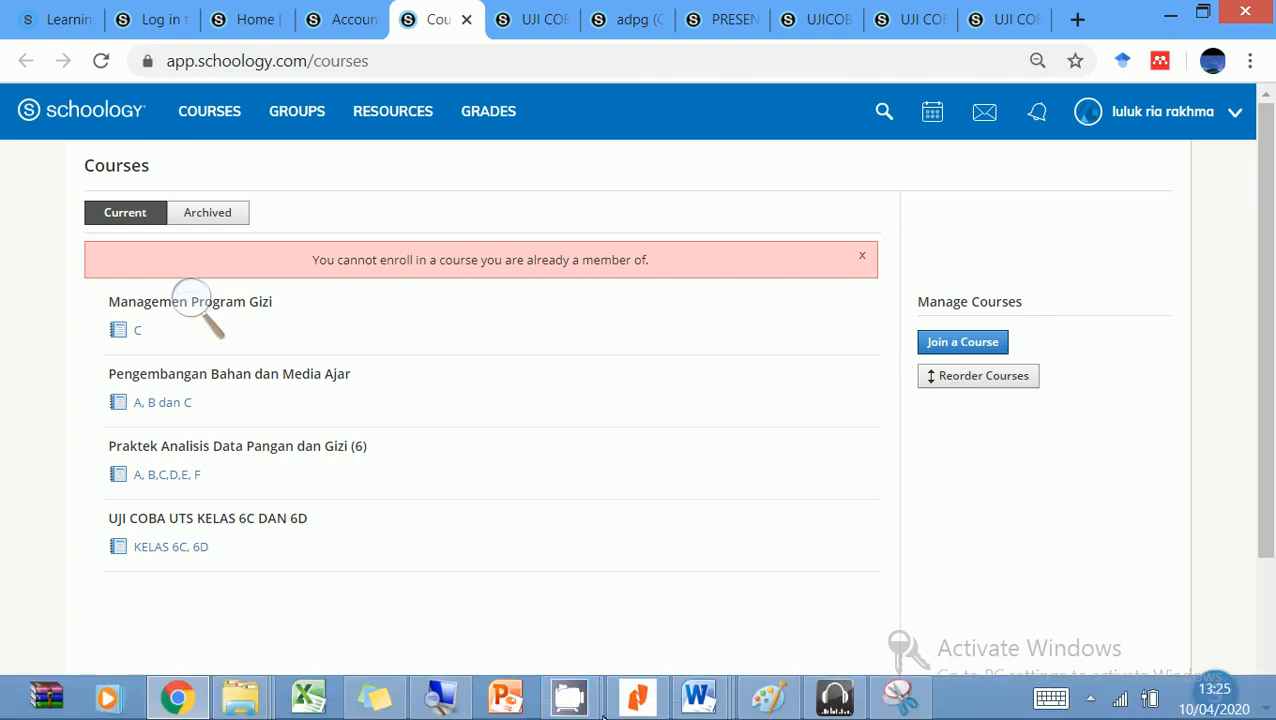
mouse_move(702, 698)
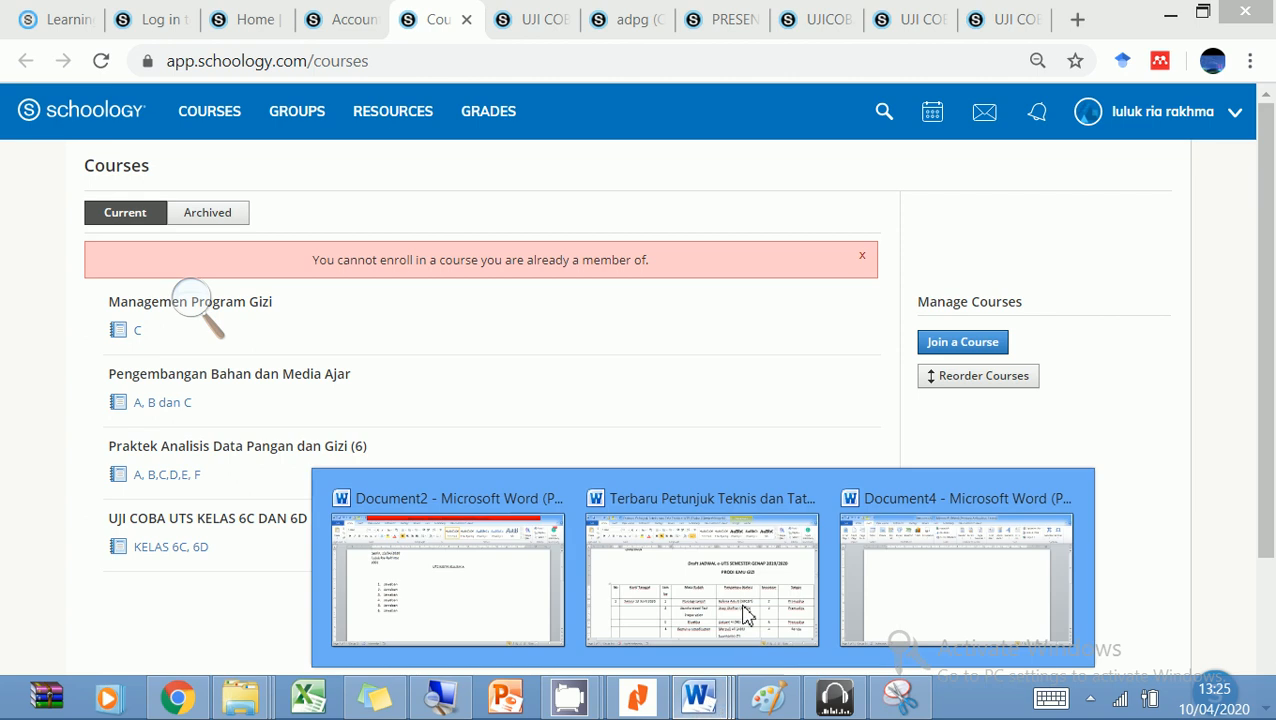
click(745, 614)
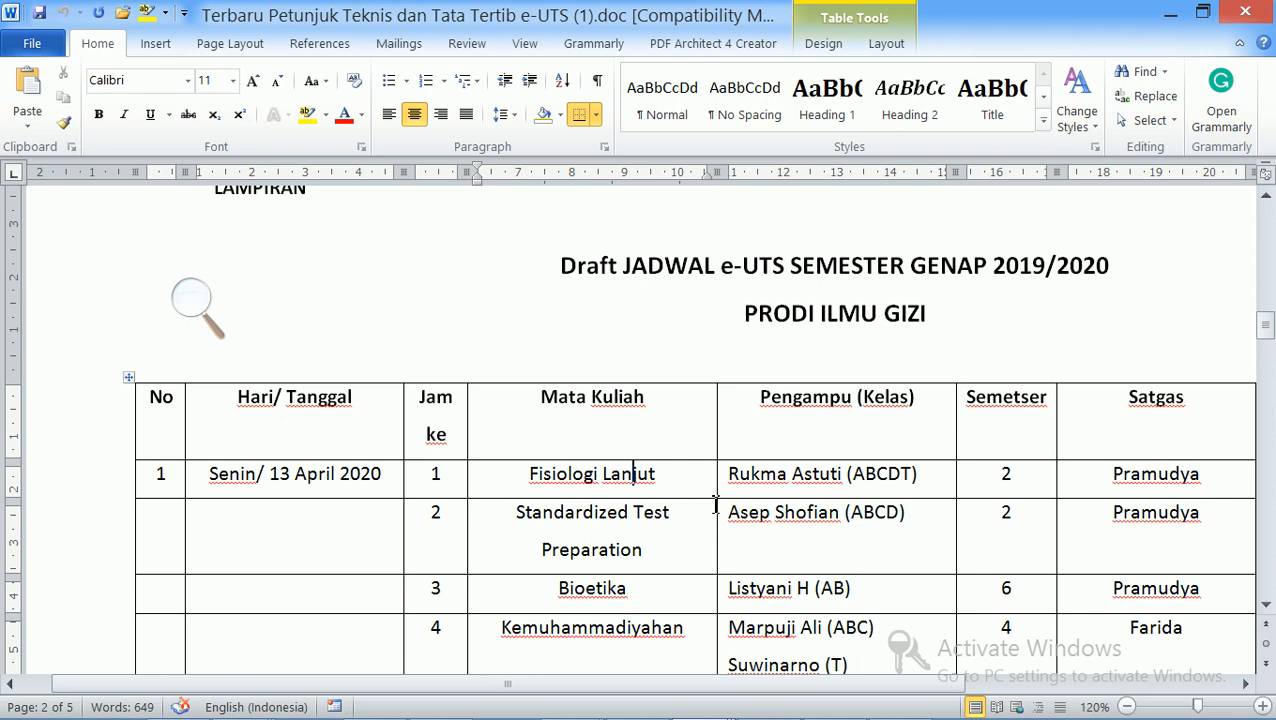
Switch back to Schoology in Chrome and try to join a course with the saved course access code
mouse_move(212, 707)
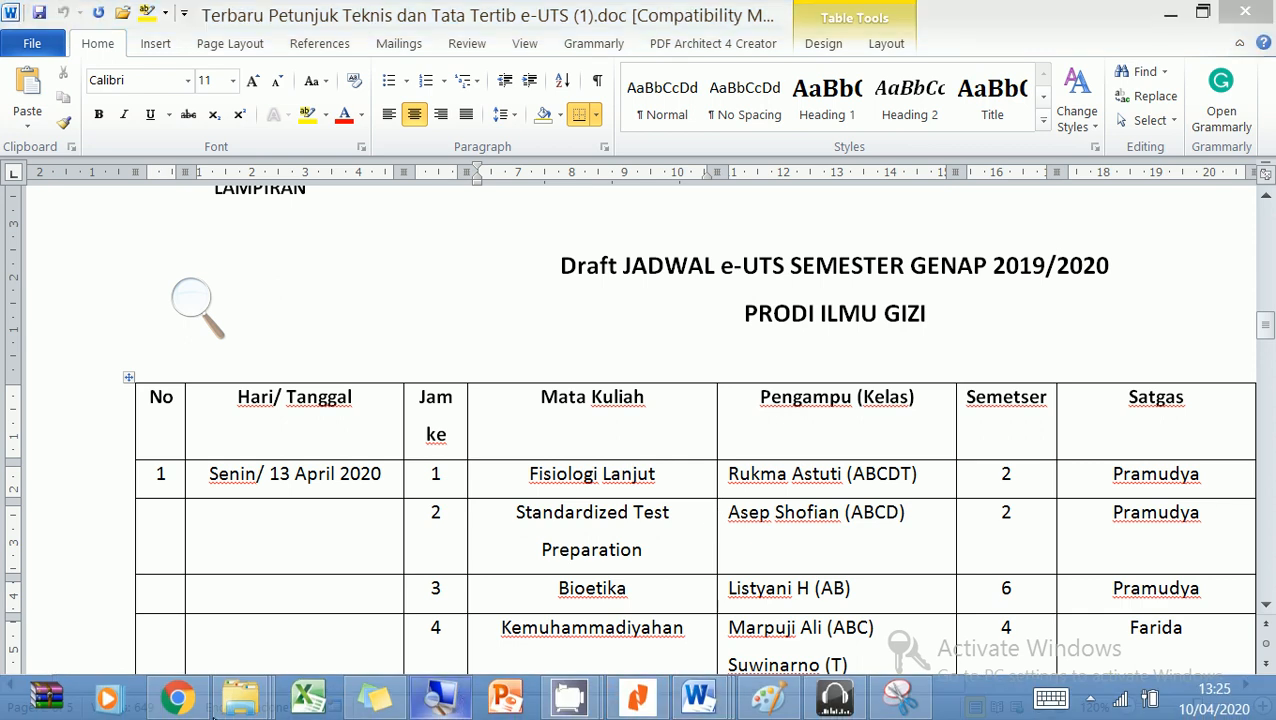
click(172, 703)
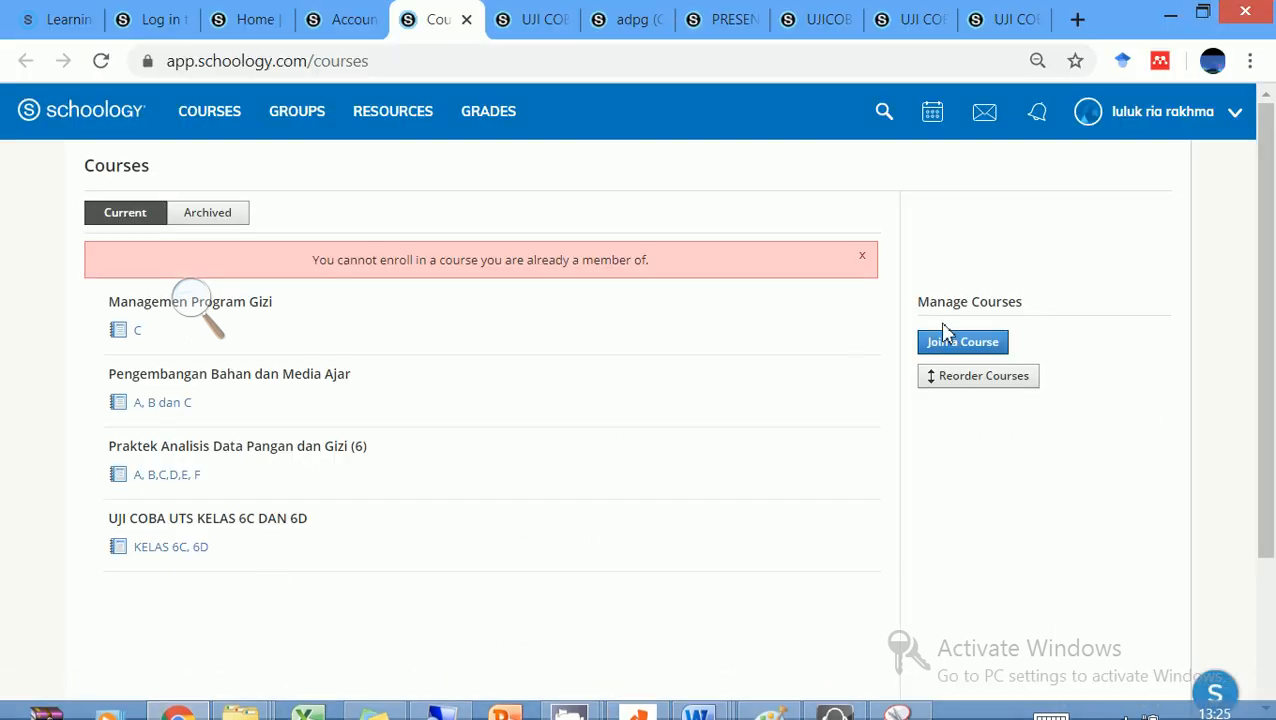
click(968, 344)
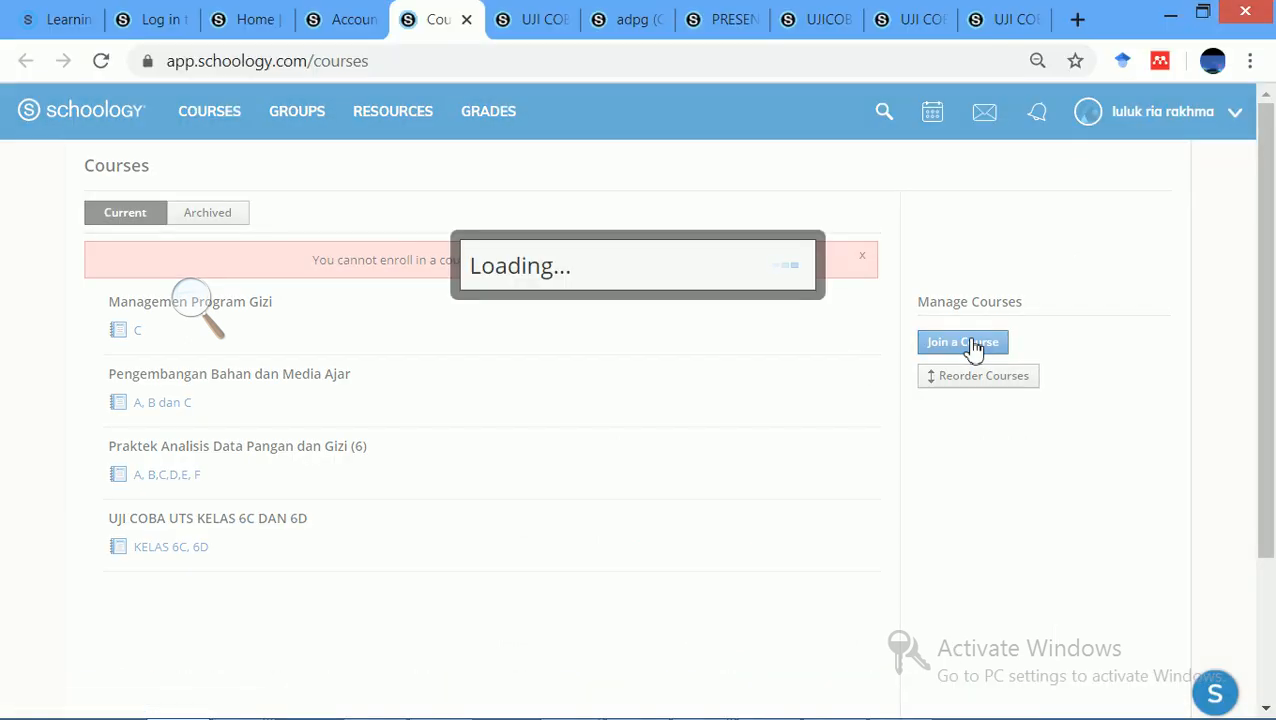
click(596, 277)
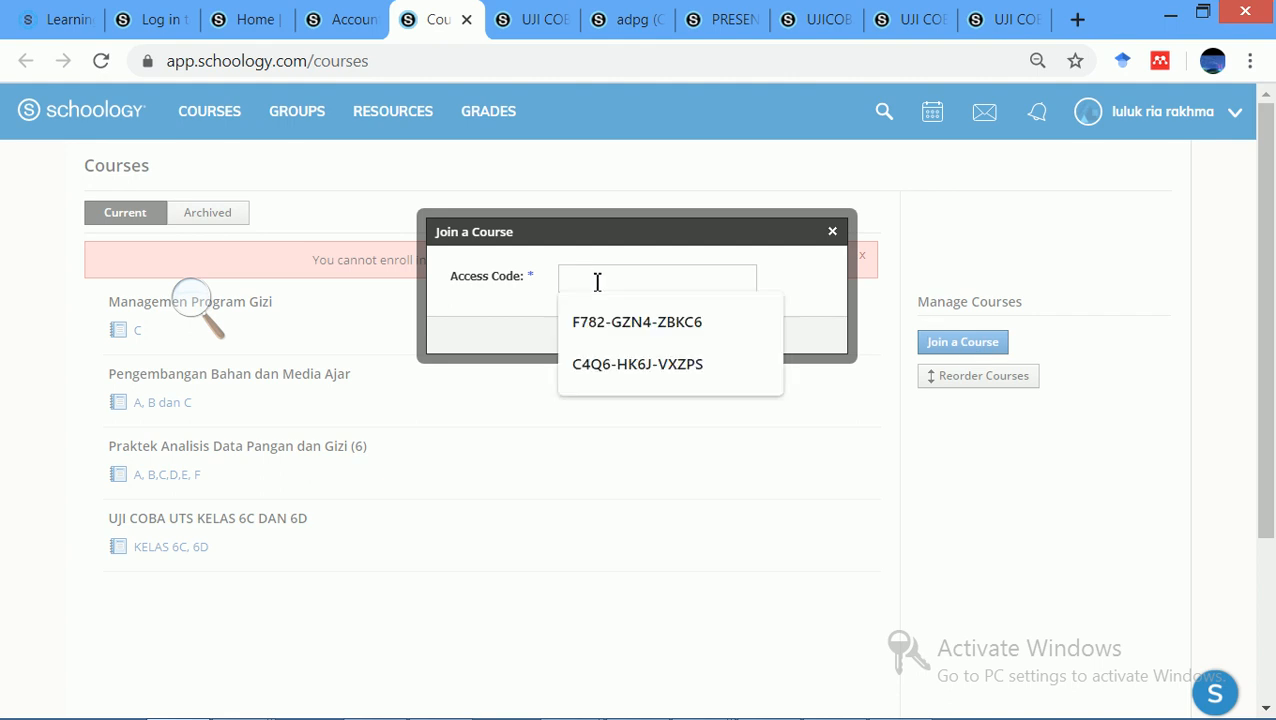
click(610, 322)
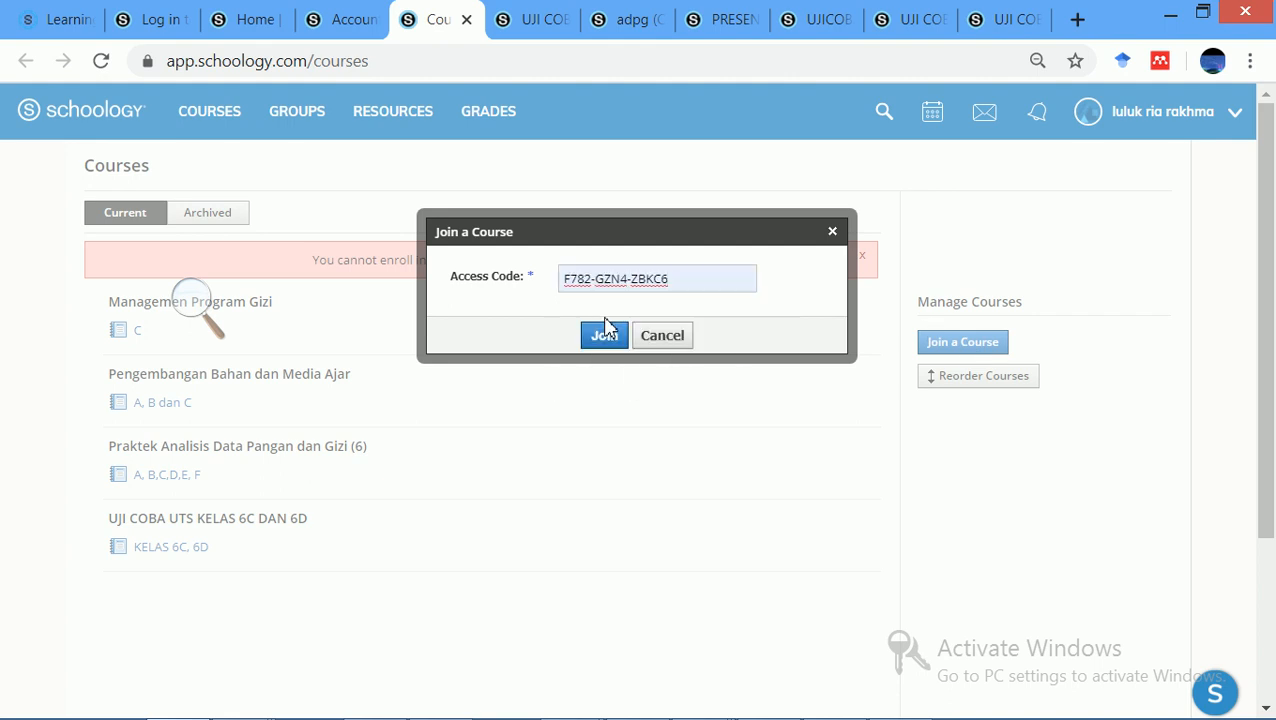
click(612, 337)
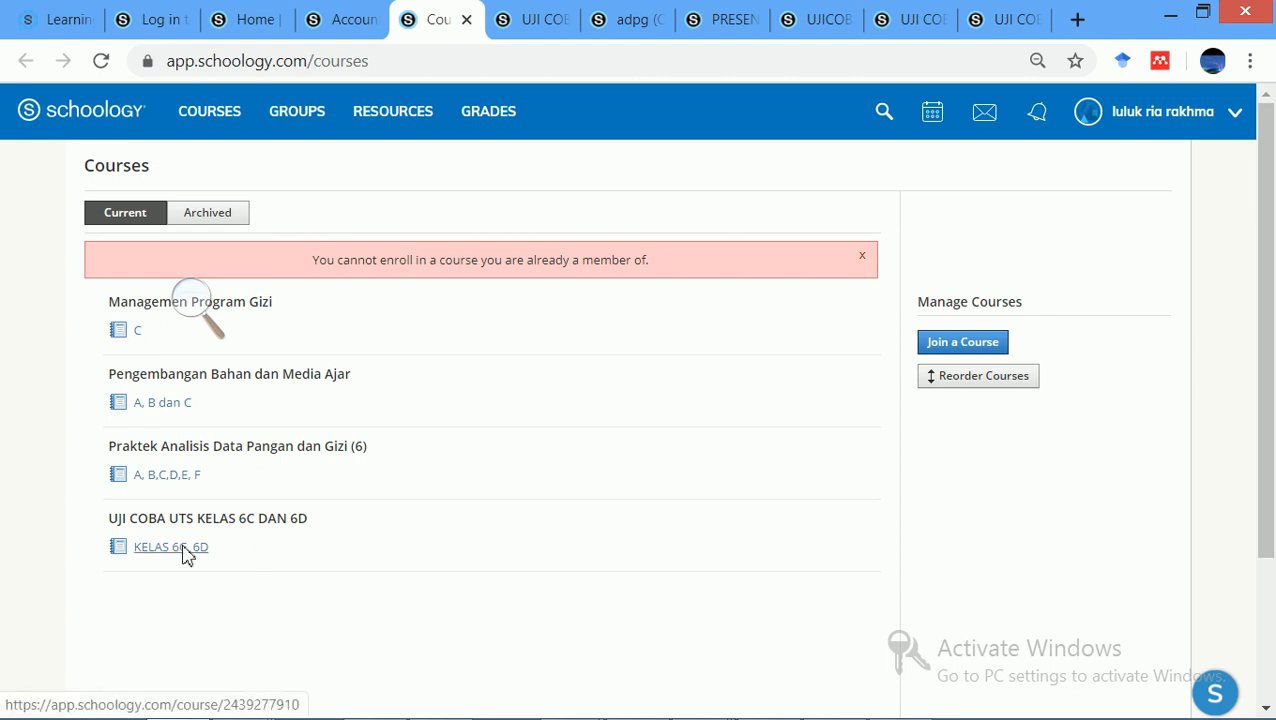
View the materials of the UJI COBA UTS KELAS 6C DAN 6D course and examine the attached adpg (CDT) exam participant list
click(545, 12)
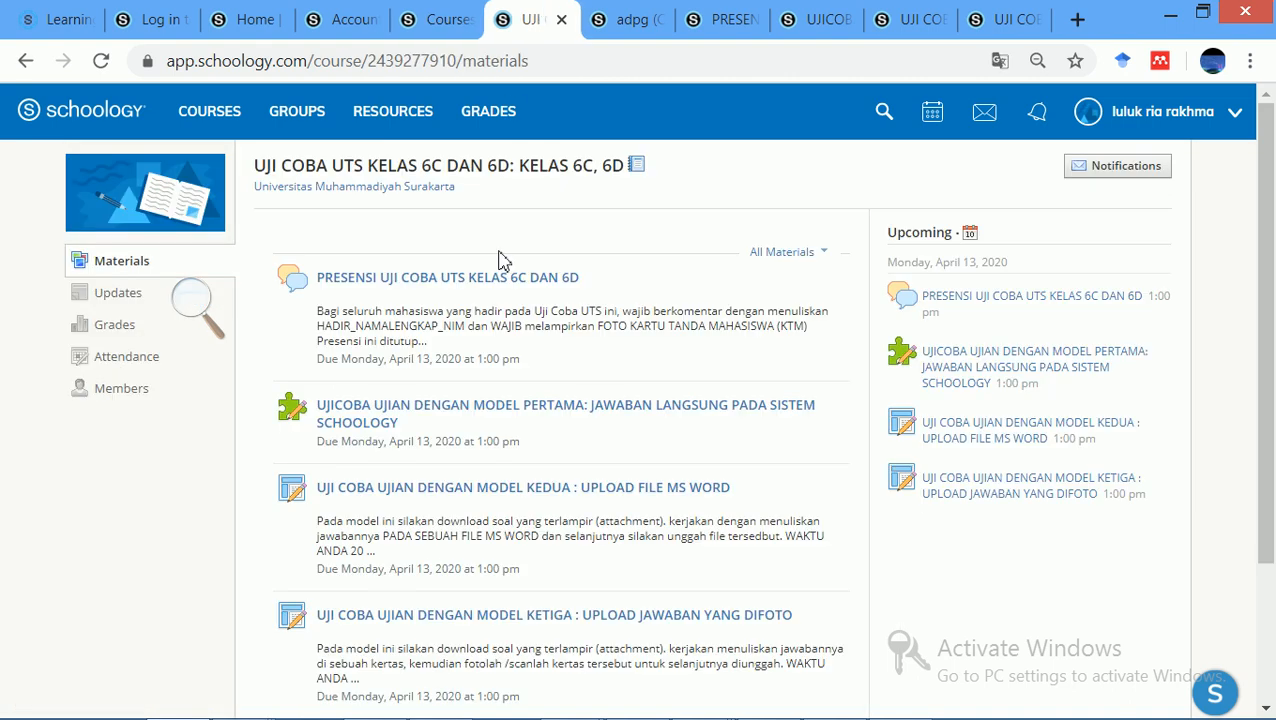
scroll(600, 450, down, 2)
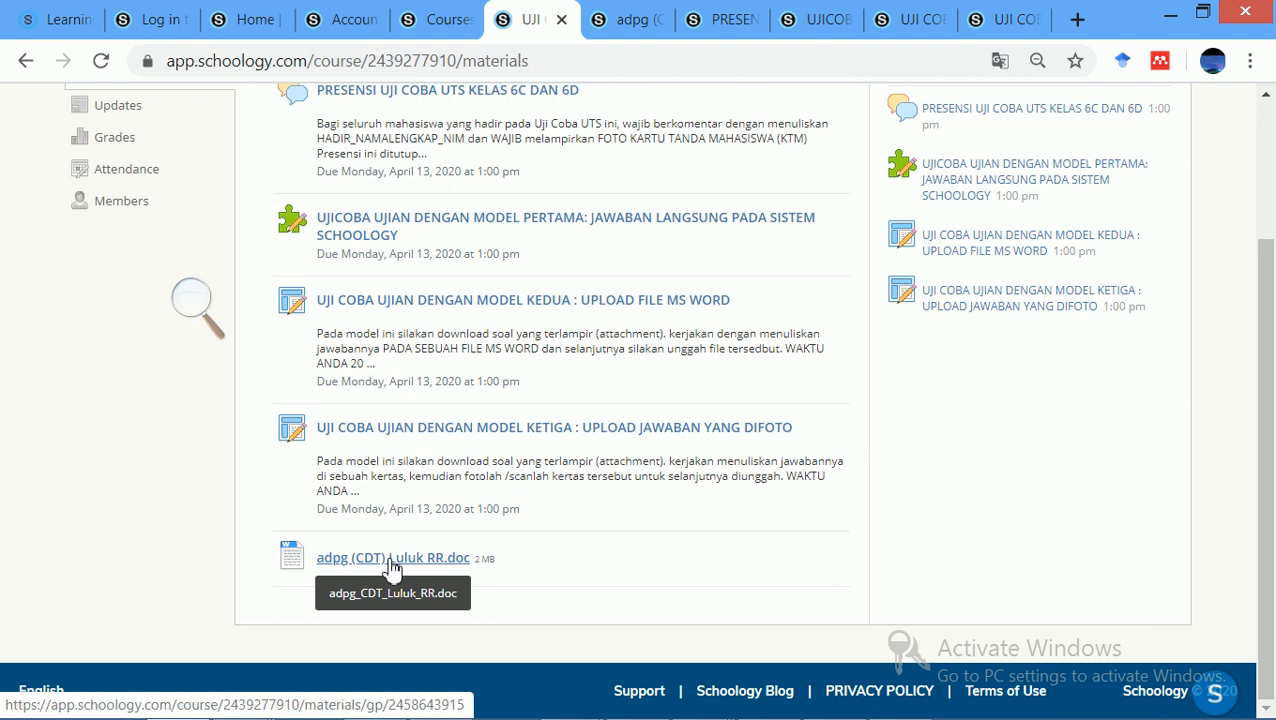
click(664, 12)
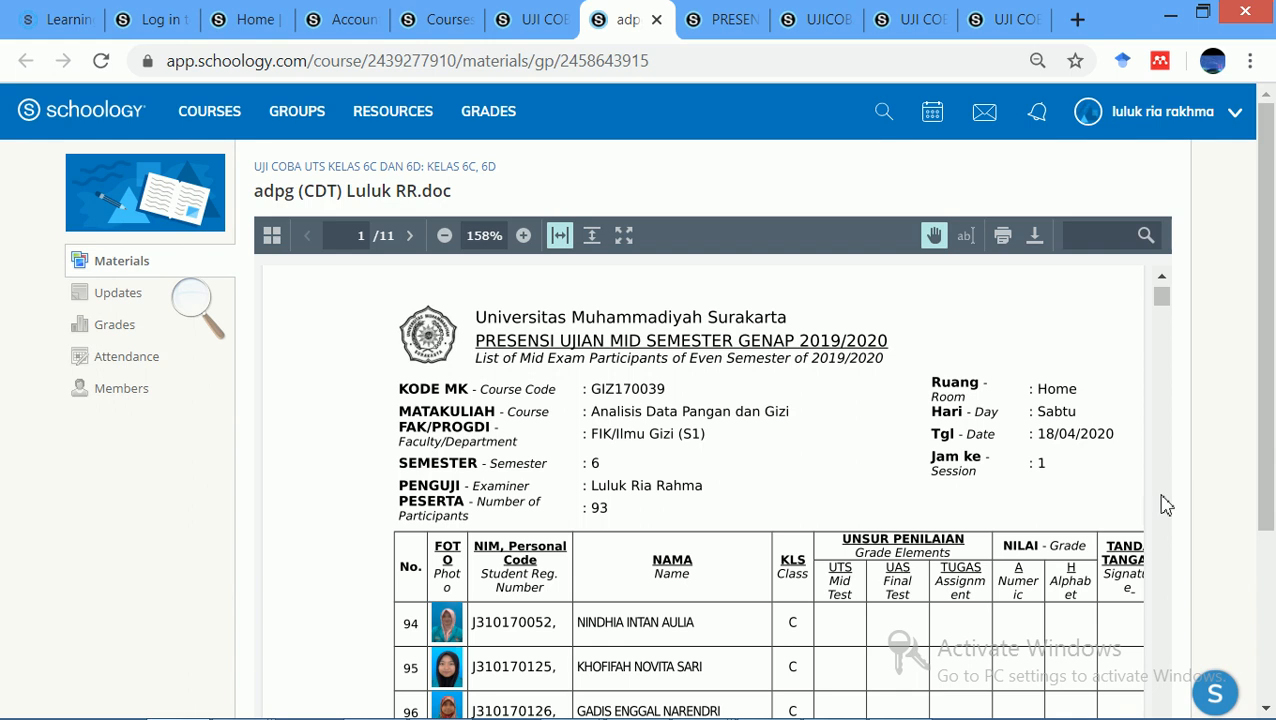
scroll(1165, 505, down, 5)
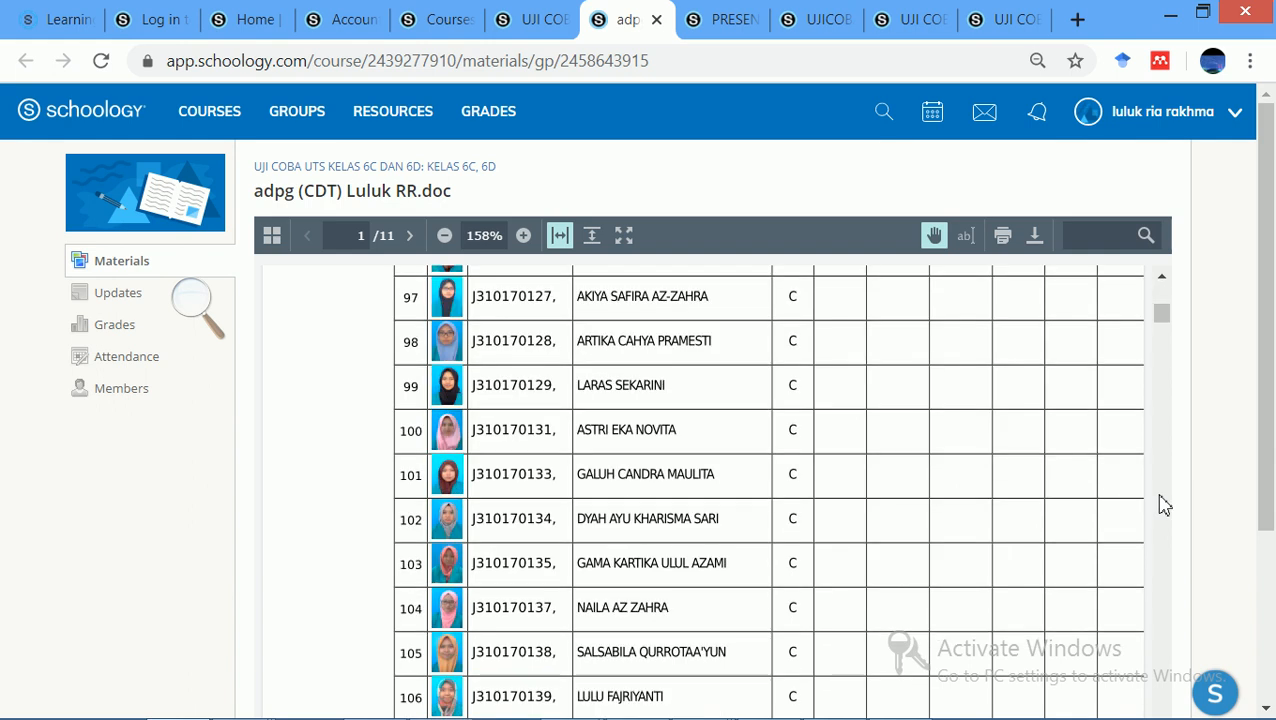
scroll(1165, 505, down, 5)
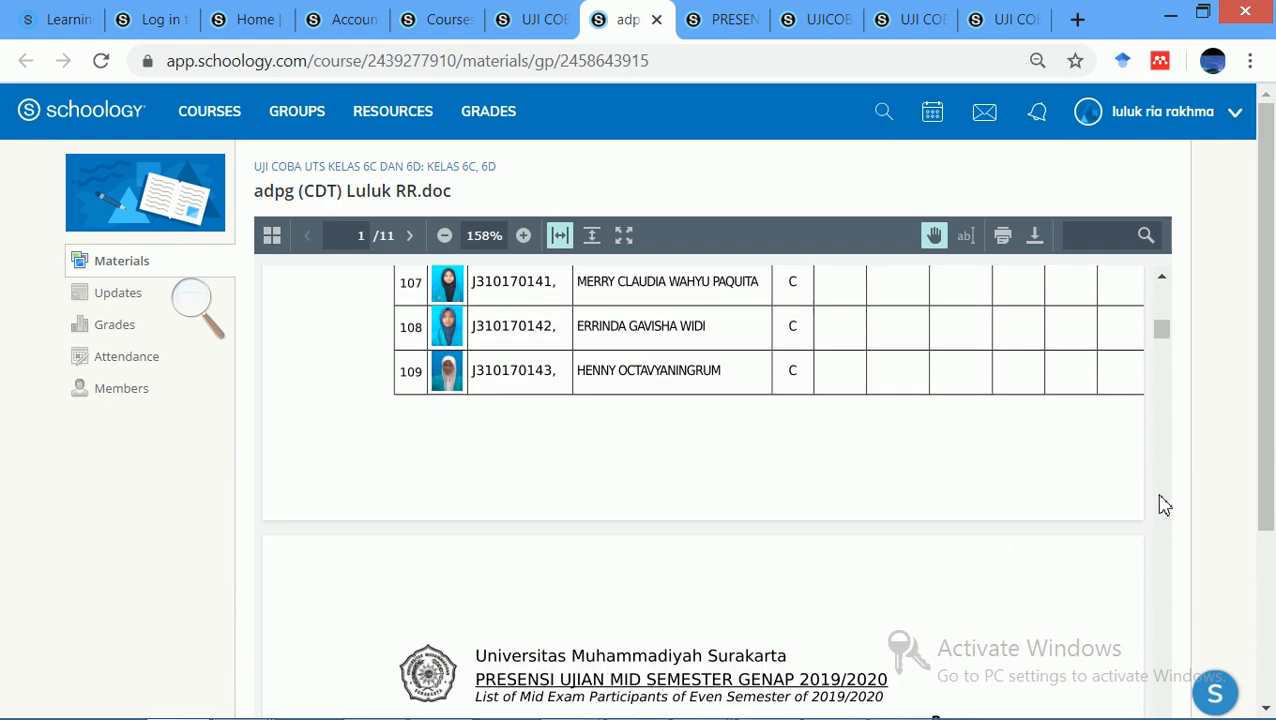
Return to the course materials, open the PRESENSI UJI COBA UTS KELAS 6C DAN 6D discussion and focus its comment text
click(543, 16)
click(1262, 140)
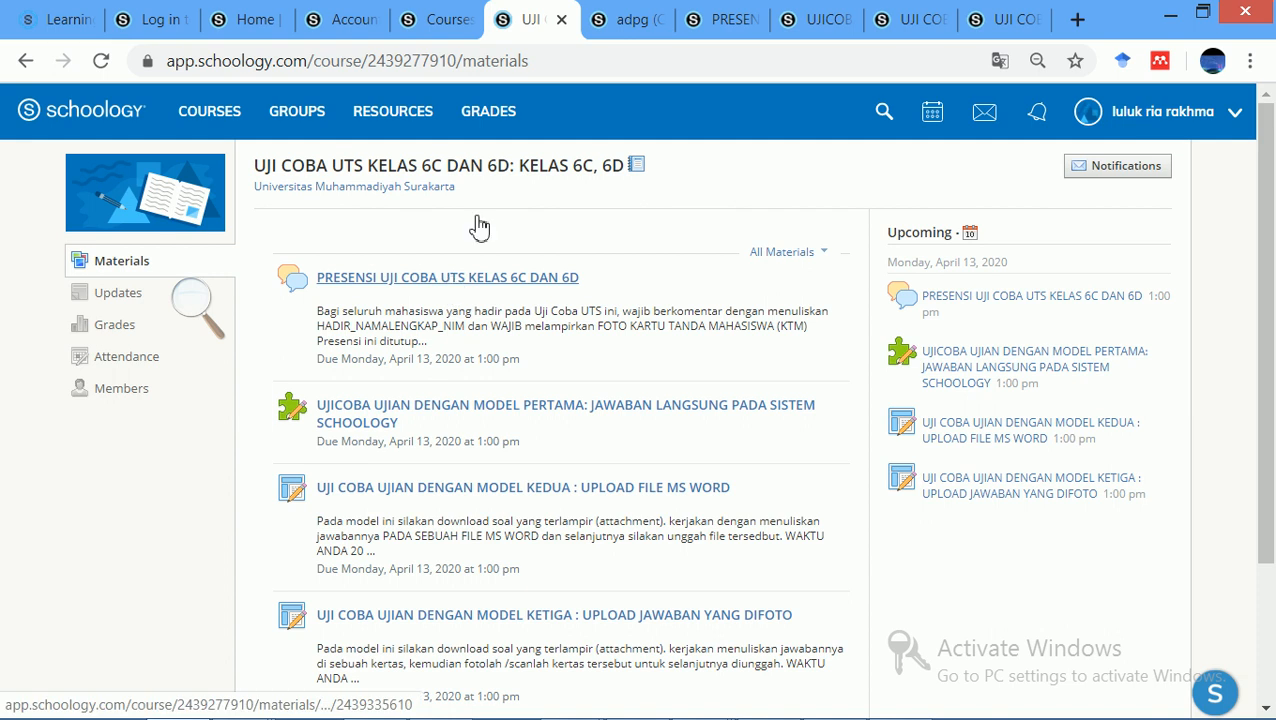
click(728, 16)
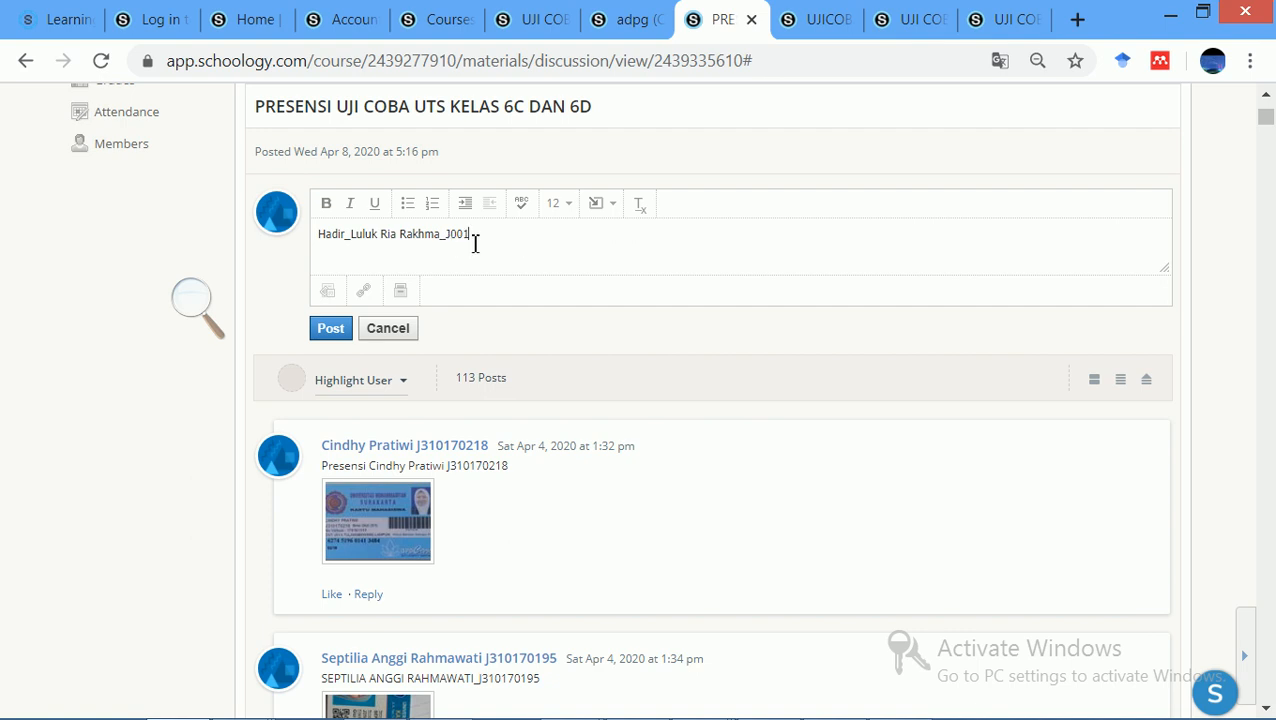
click(398, 256)
Switch to Nitro Reader and copy a Snapshot of the whole mid-term examination card to the clipboard
mouse_move(628, 712)
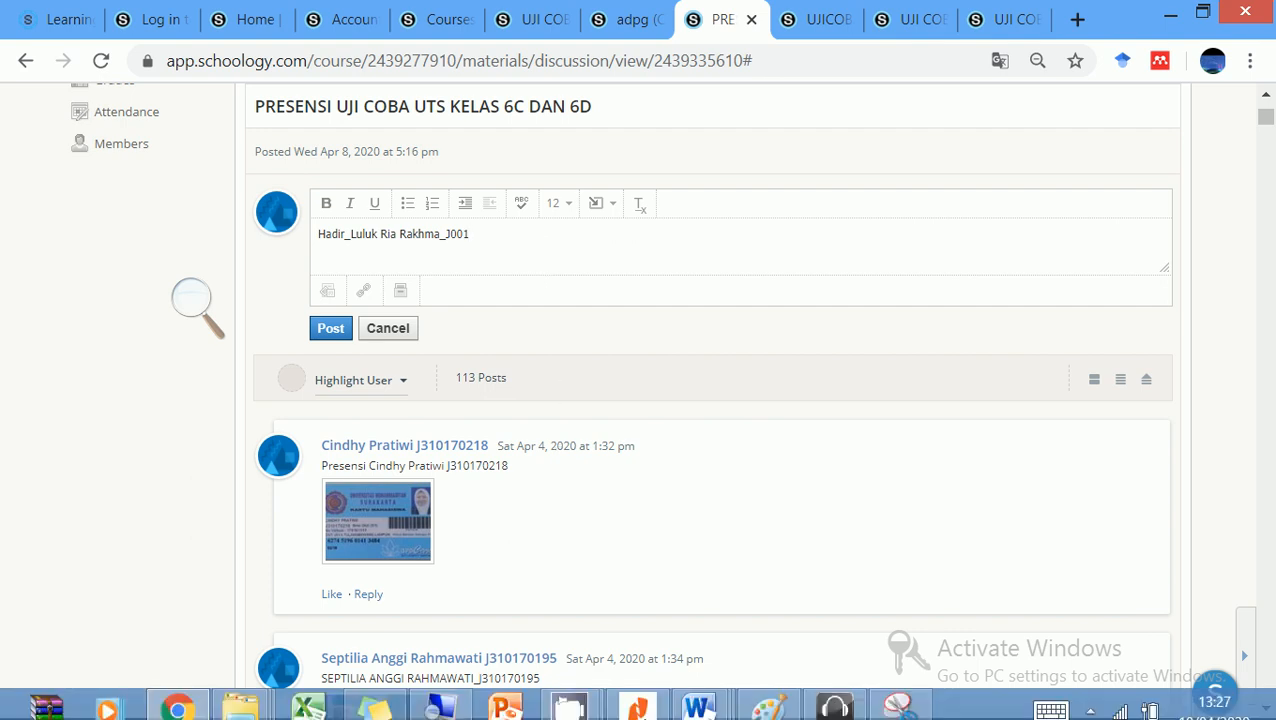
click(641, 710)
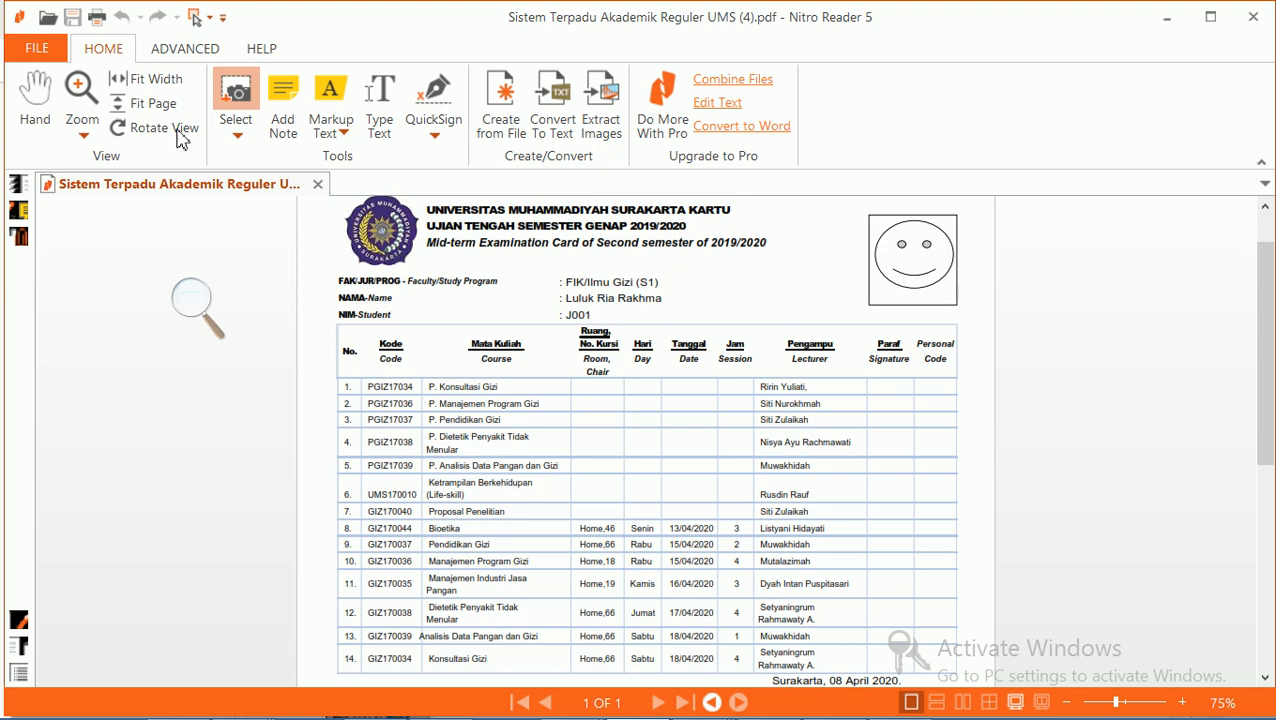
click(237, 137)
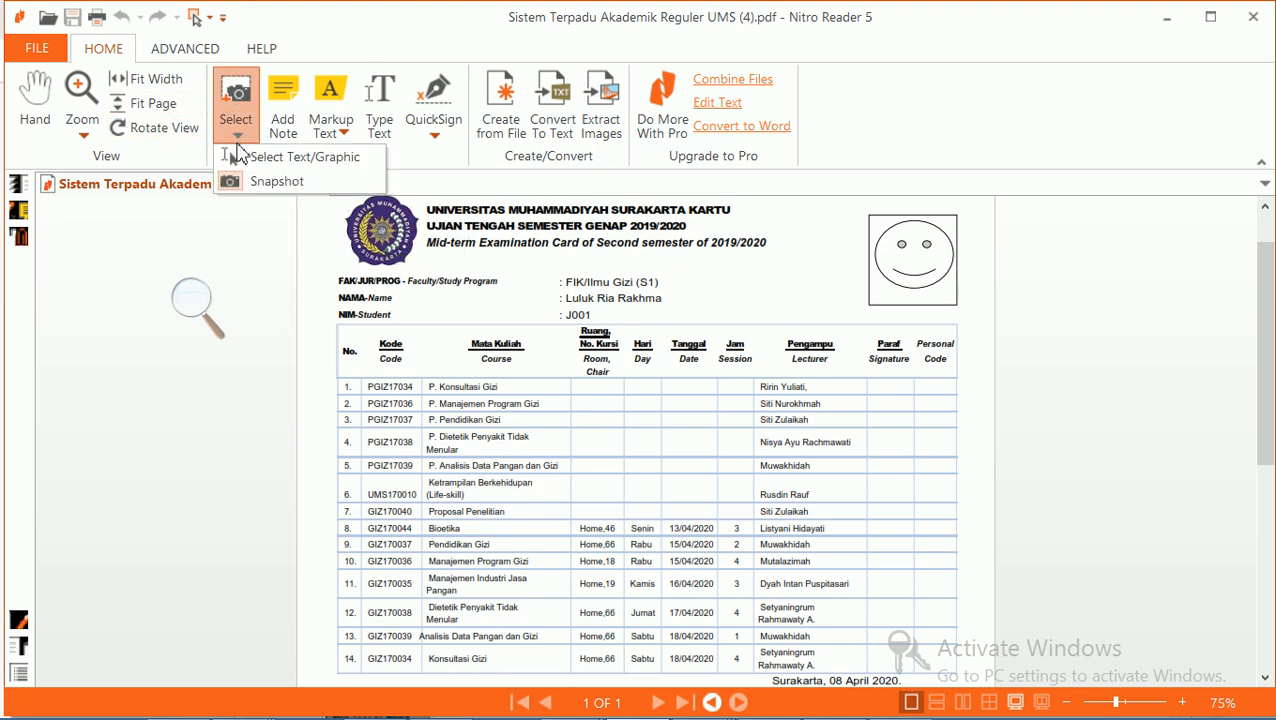
click(308, 205)
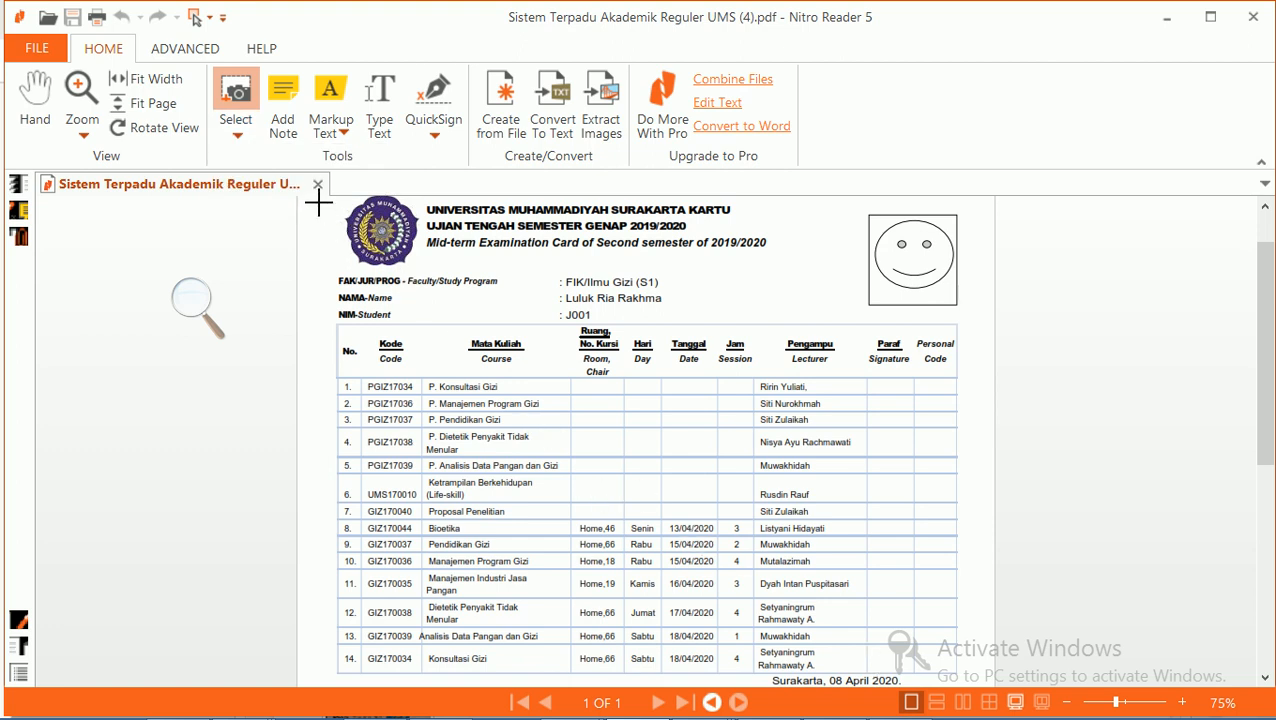
drag(316, 200, 702, 417)
drag(773, 473, 907, 597)
drag(961, 648, 968, 679)
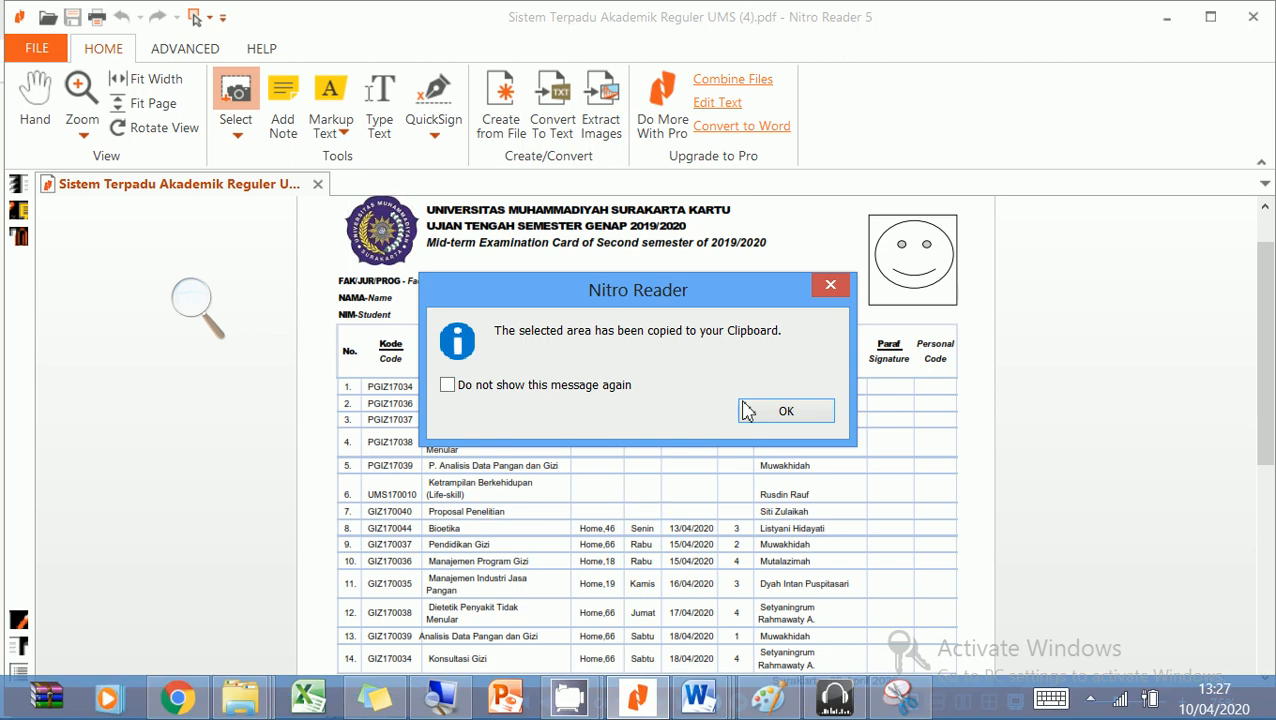
click(770, 411)
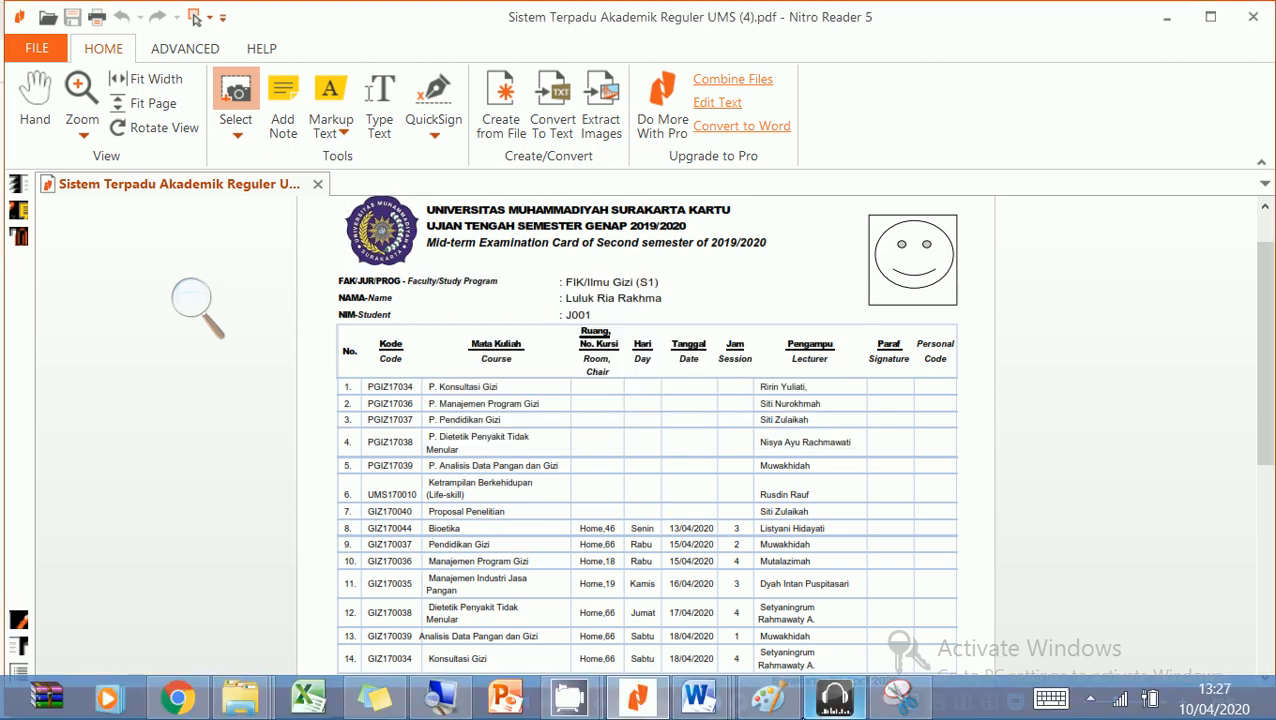
Switch to Paint and paste the copied mid-term examination card onto the blank canvas
click(768, 698)
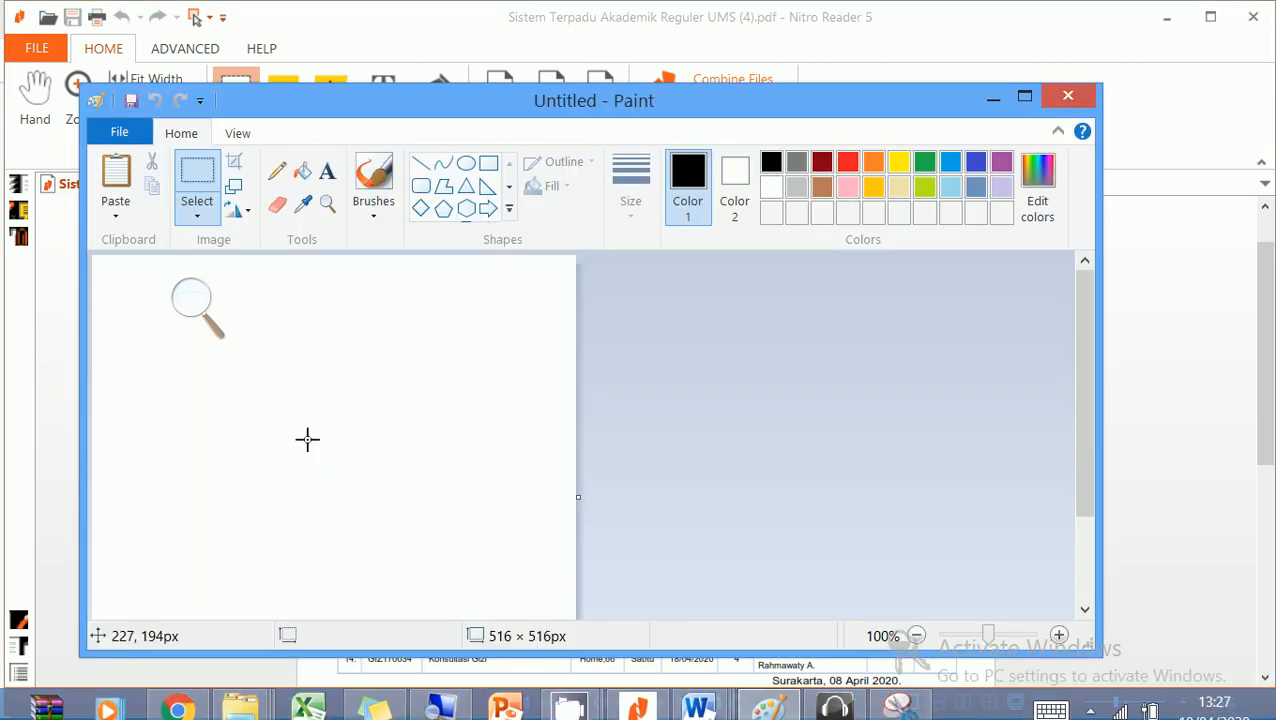
click(122, 180)
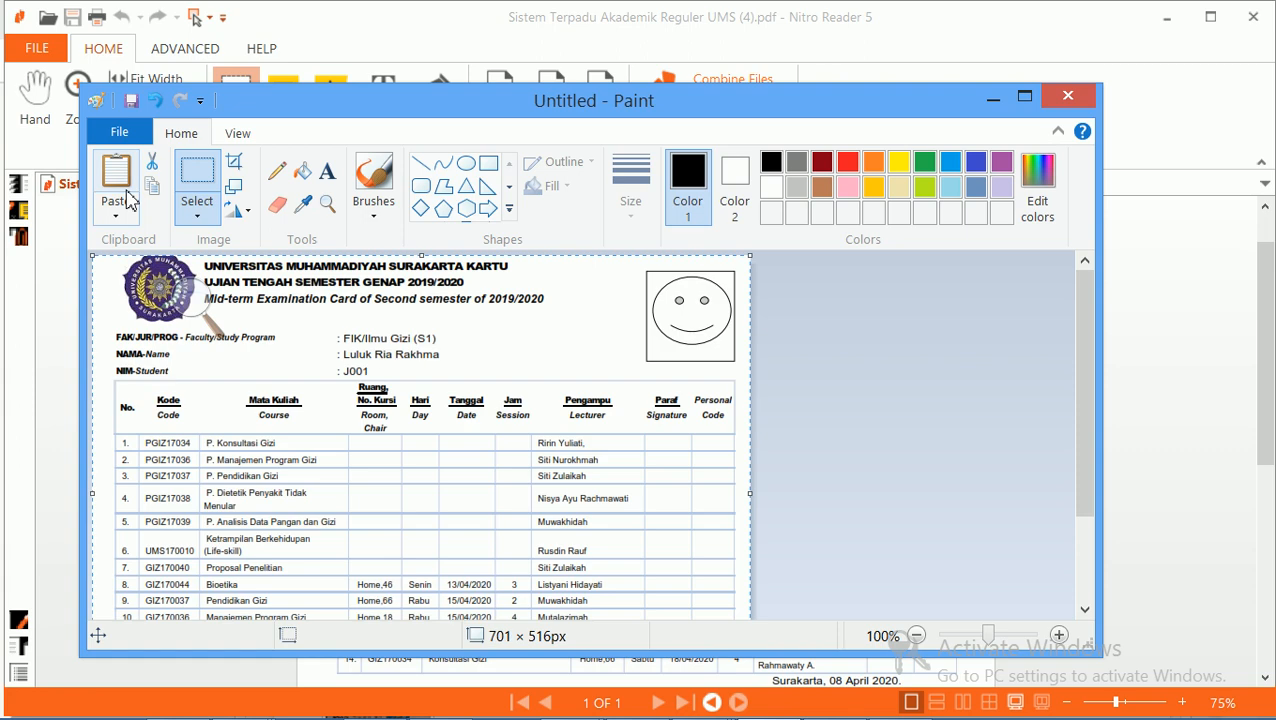
click(119, 131)
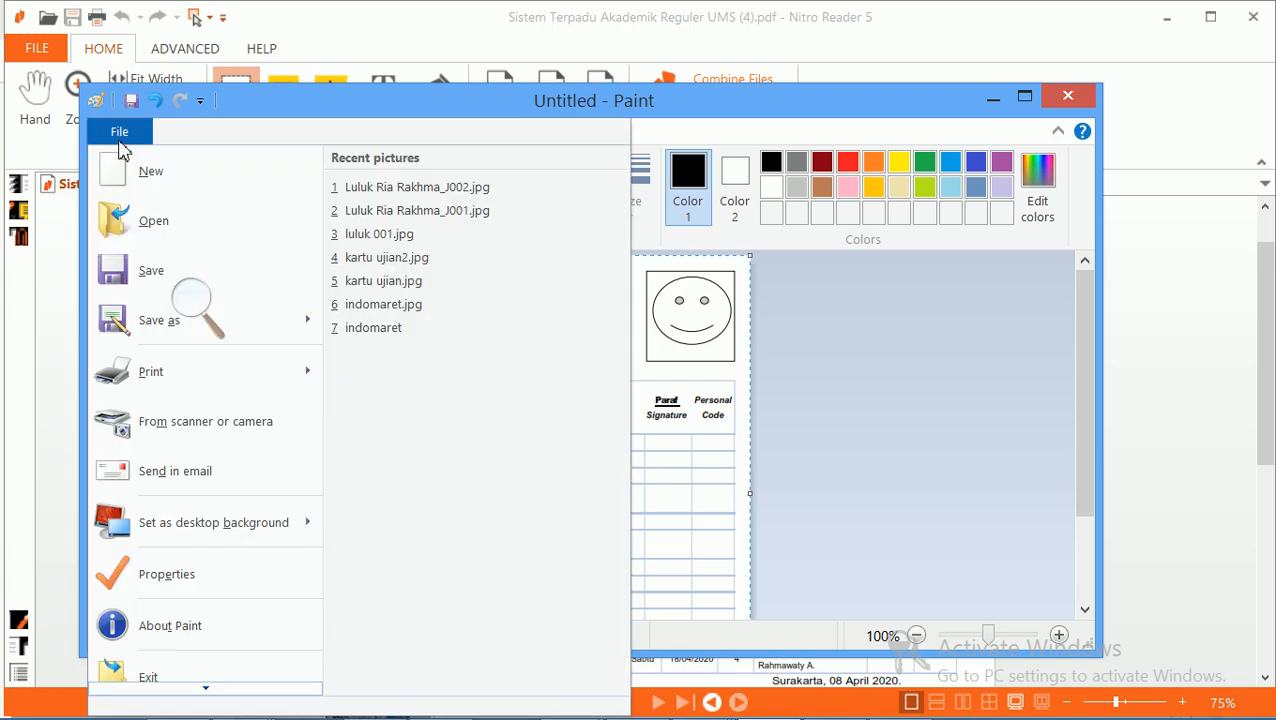
click(170, 286)
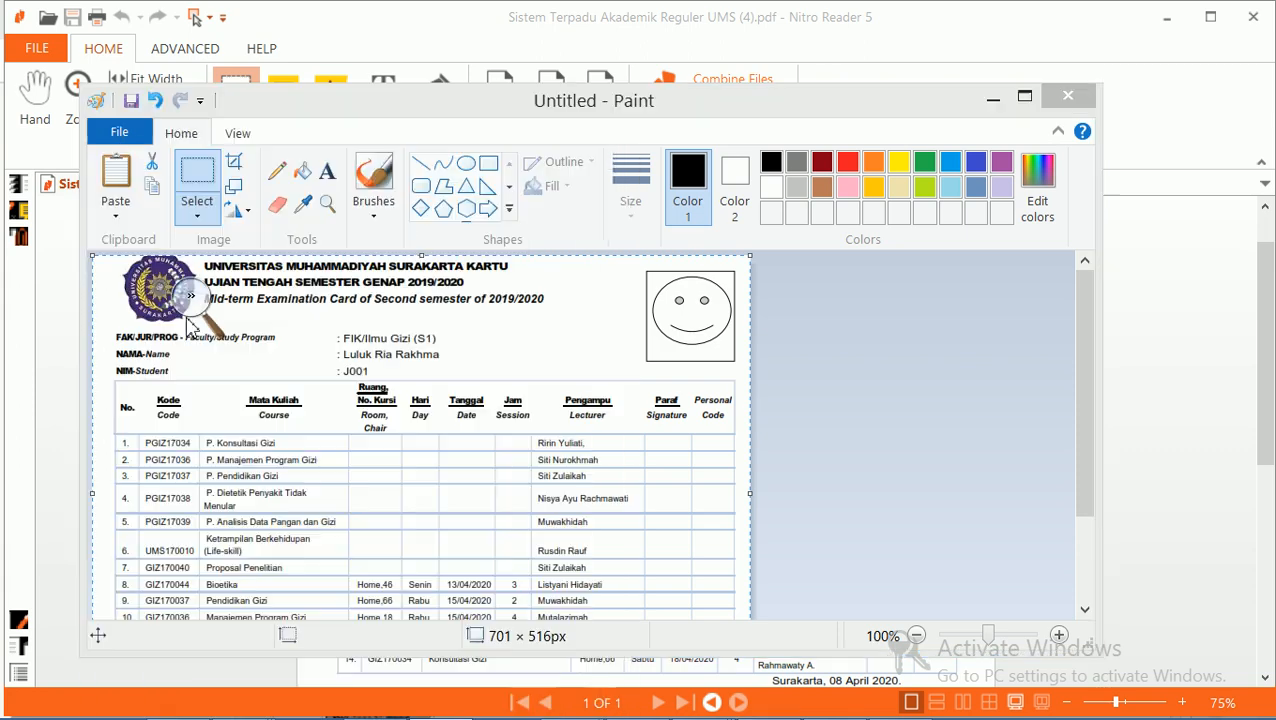
Save the card as a JPEG picture in the e-UTS folder, naming the file with the student's full name and student number
click(117, 132)
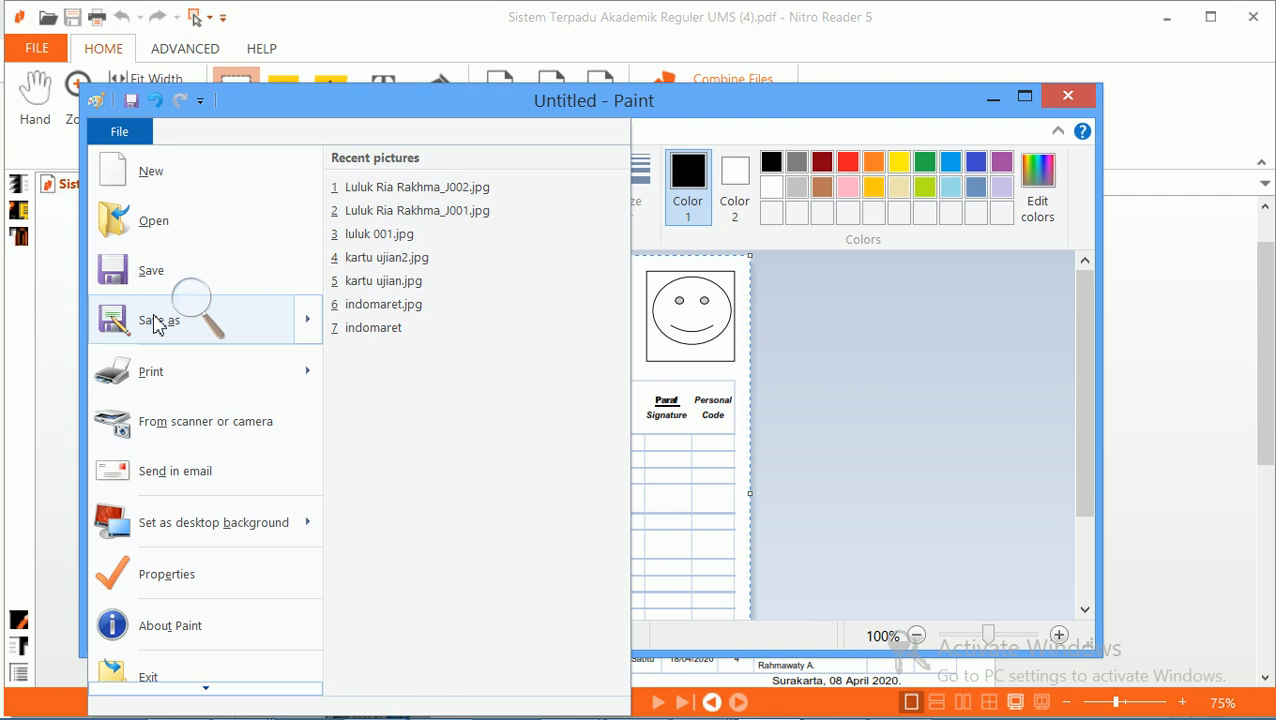
mouse_move(160, 323)
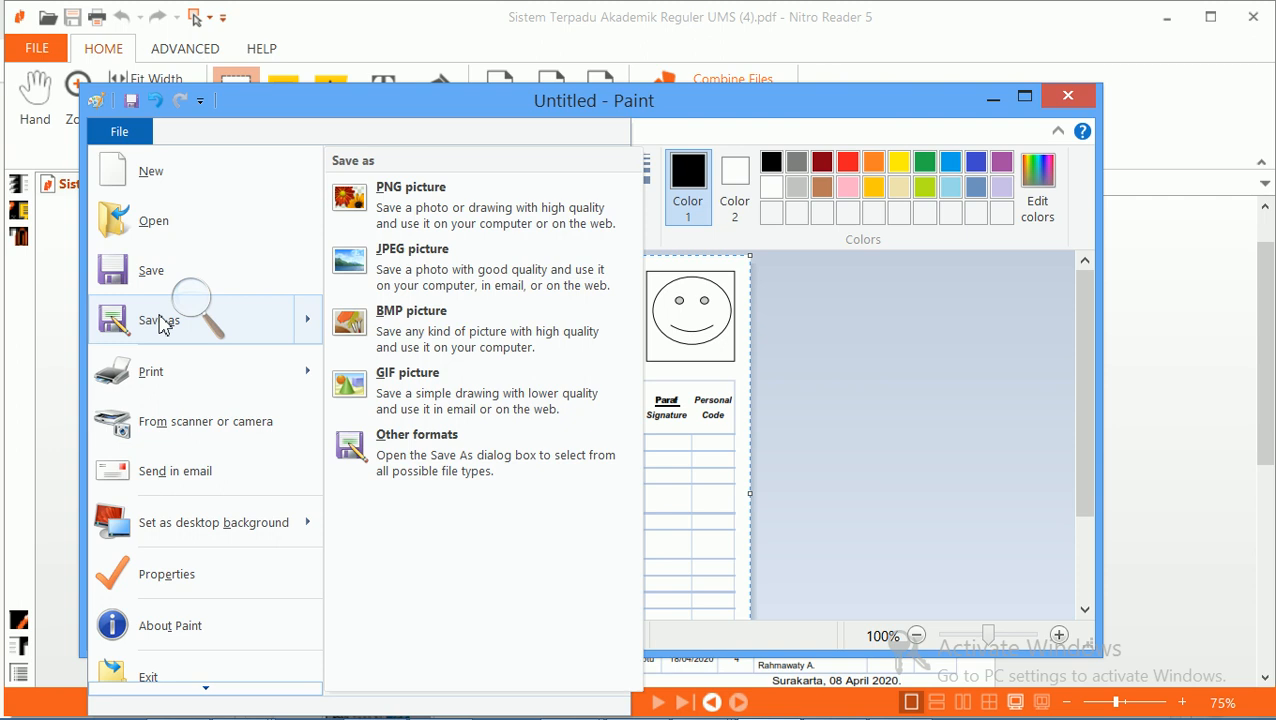
click(437, 277)
key(BackSpace)
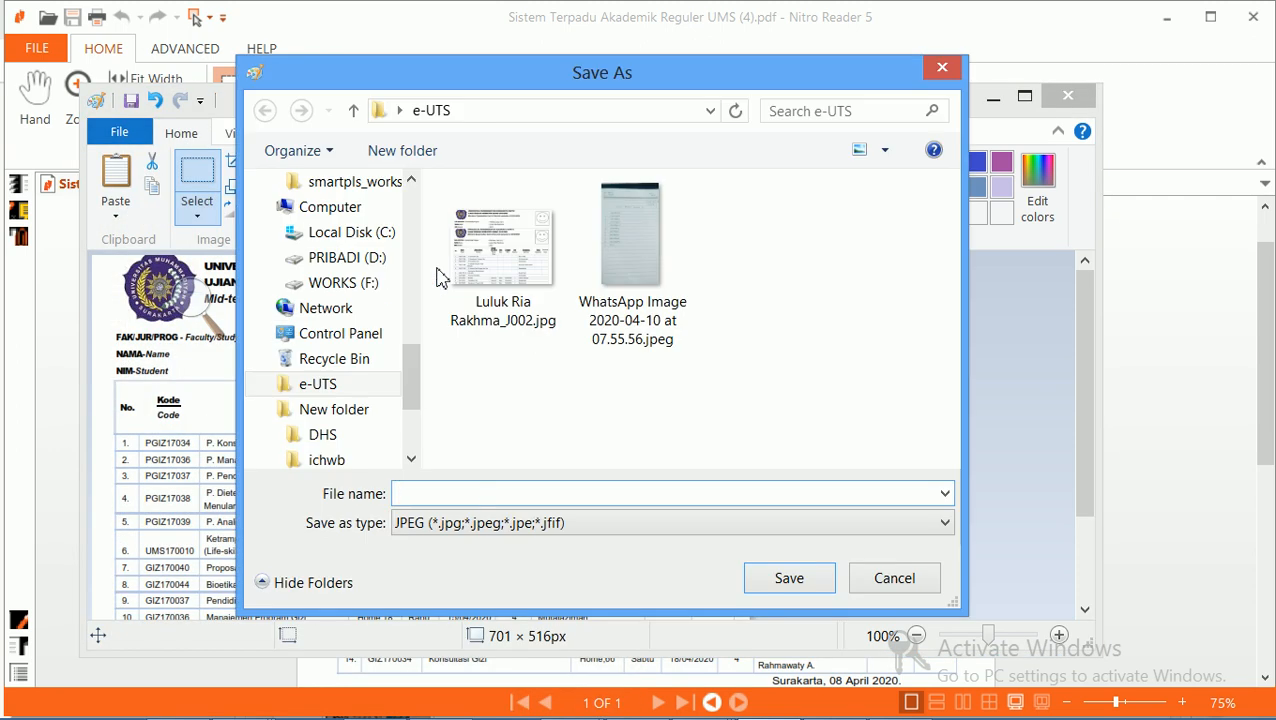
text(lulu)
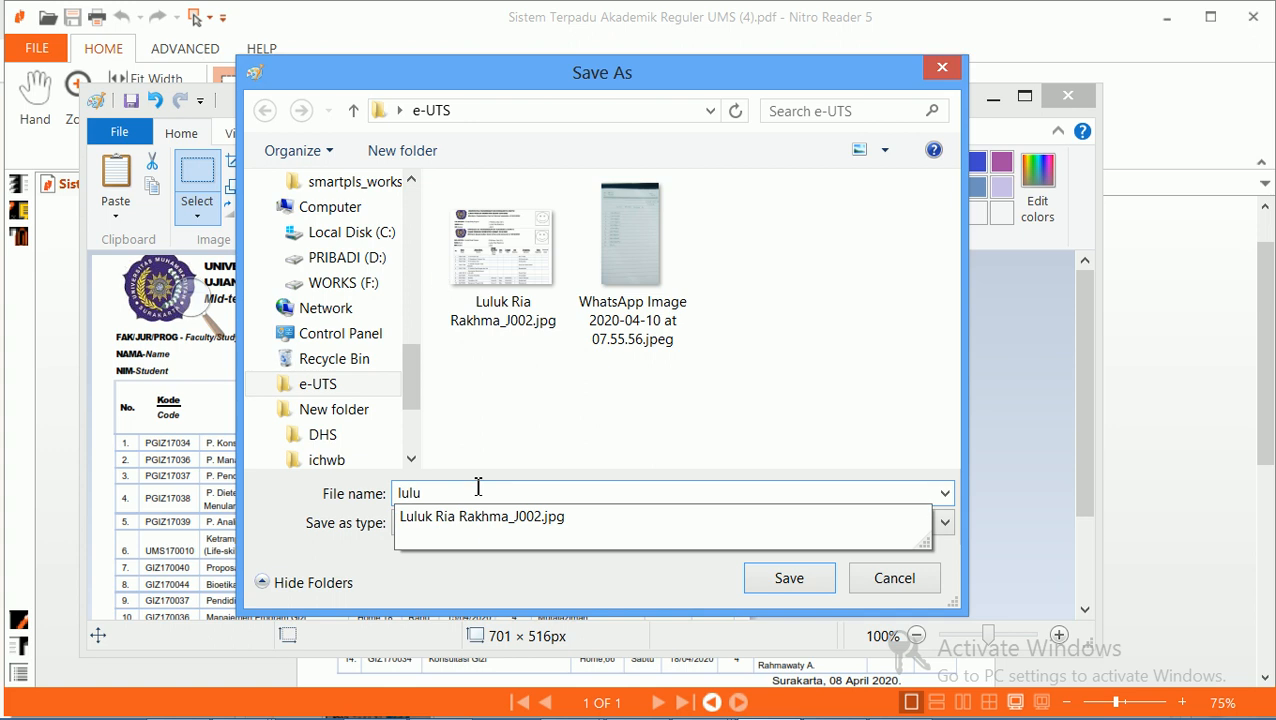
click(497, 517)
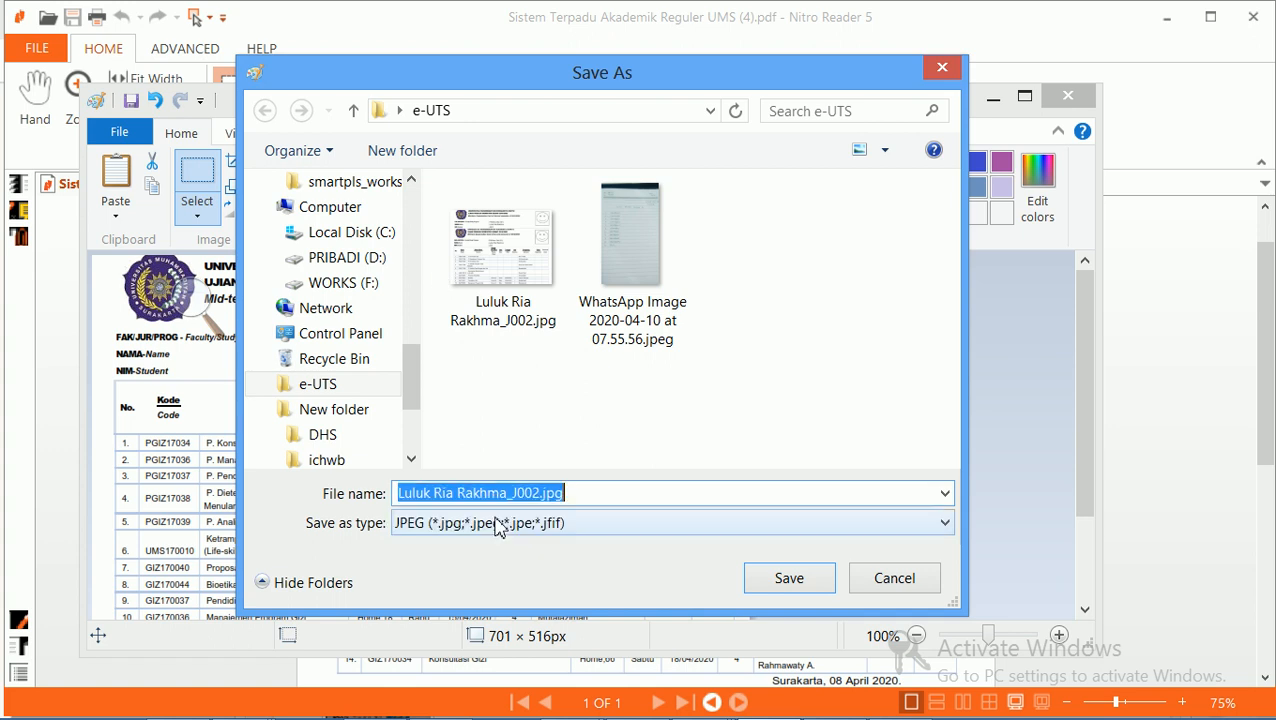
key(Left)
key(BackSpace)
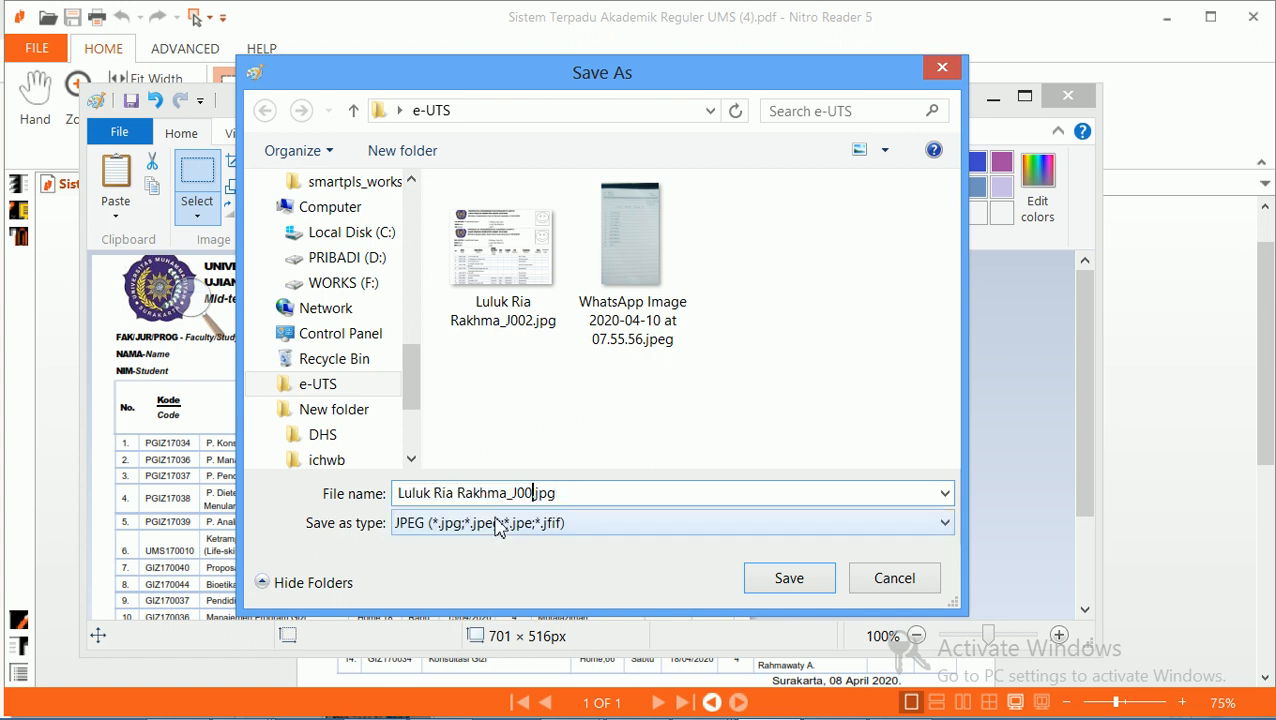
text(1)
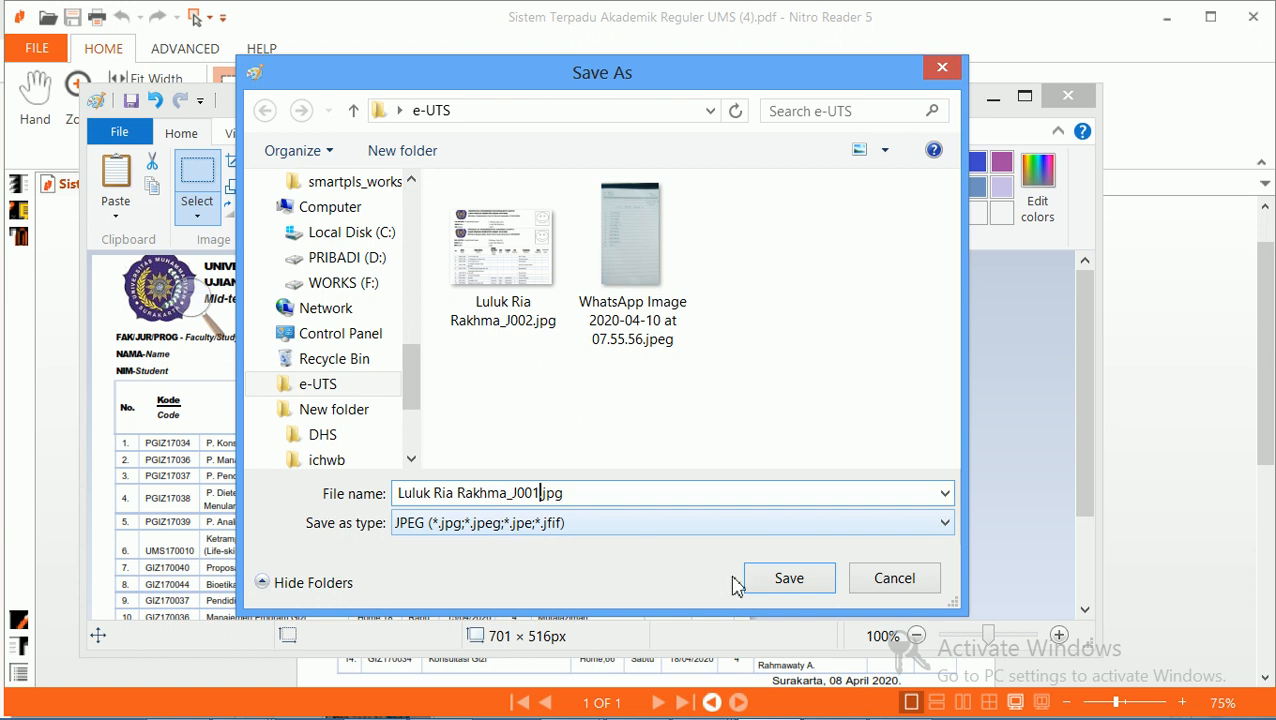
click(789, 578)
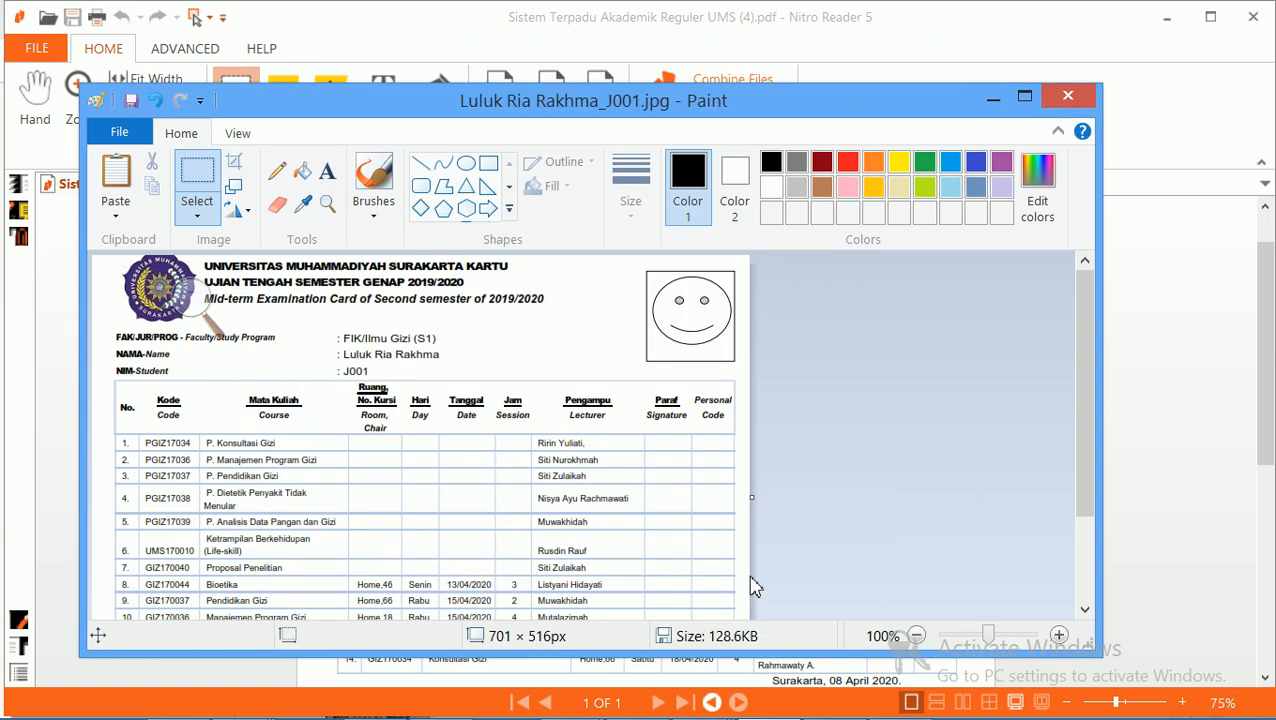
Switch back to Schoology in Chrome, attach the saved card JPEG from the e-UTS folder to the attendance comment and post it
click(698, 697)
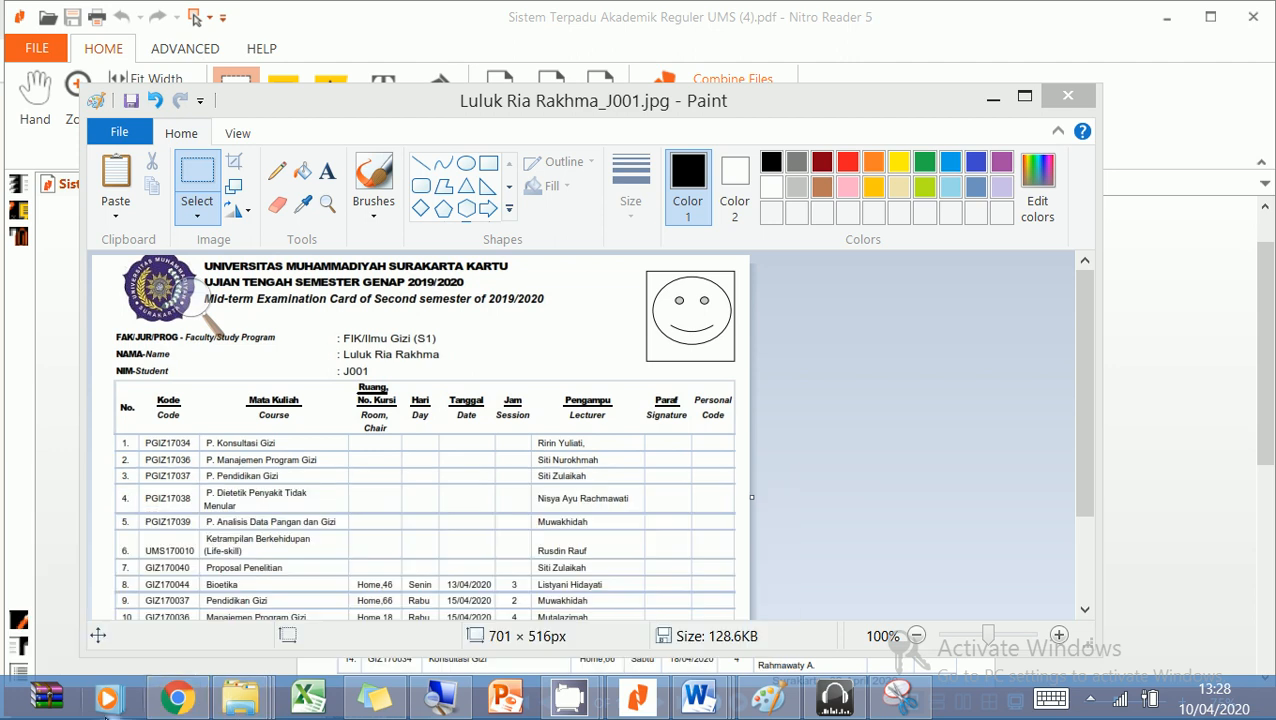
click(176, 700)
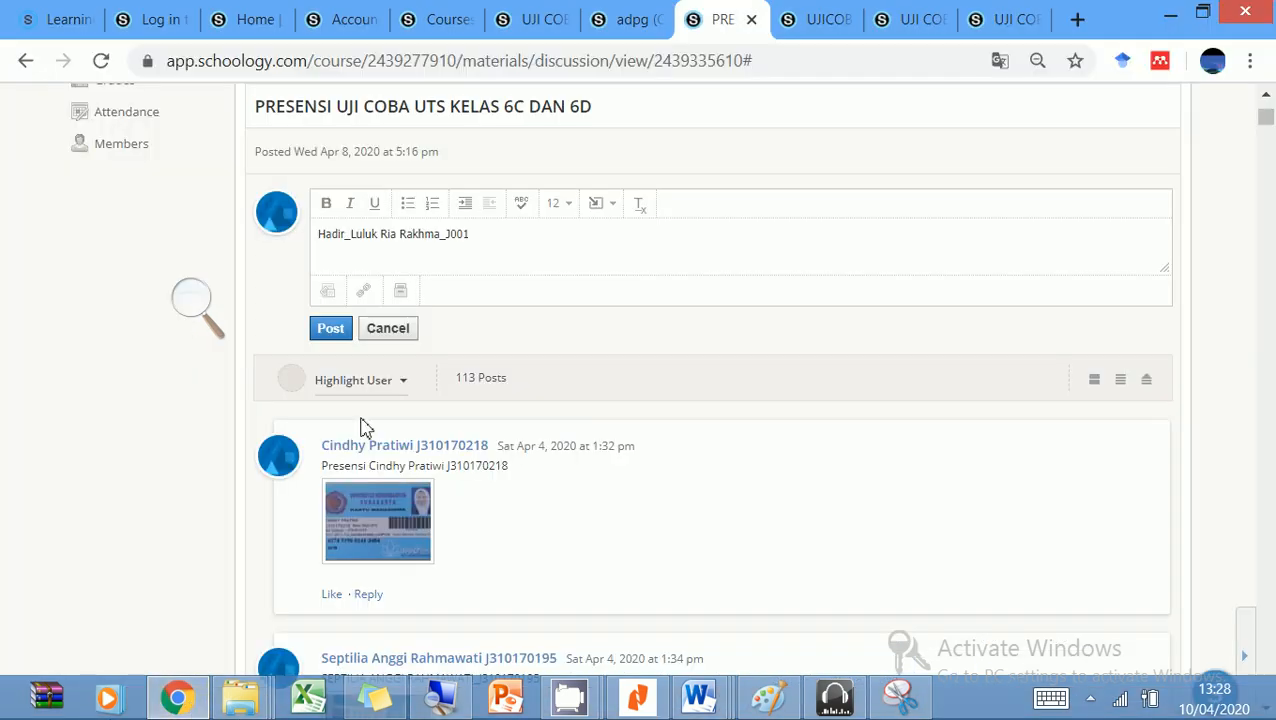
click(327, 291)
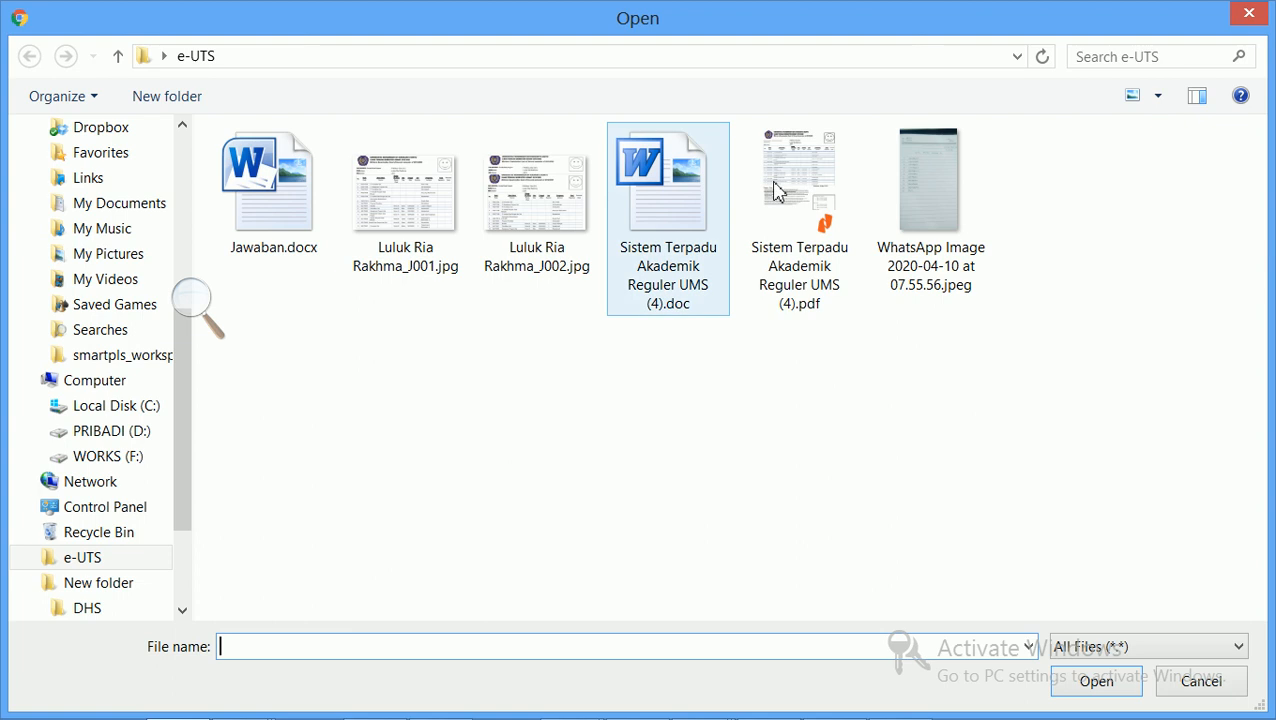
double_click(425, 212)
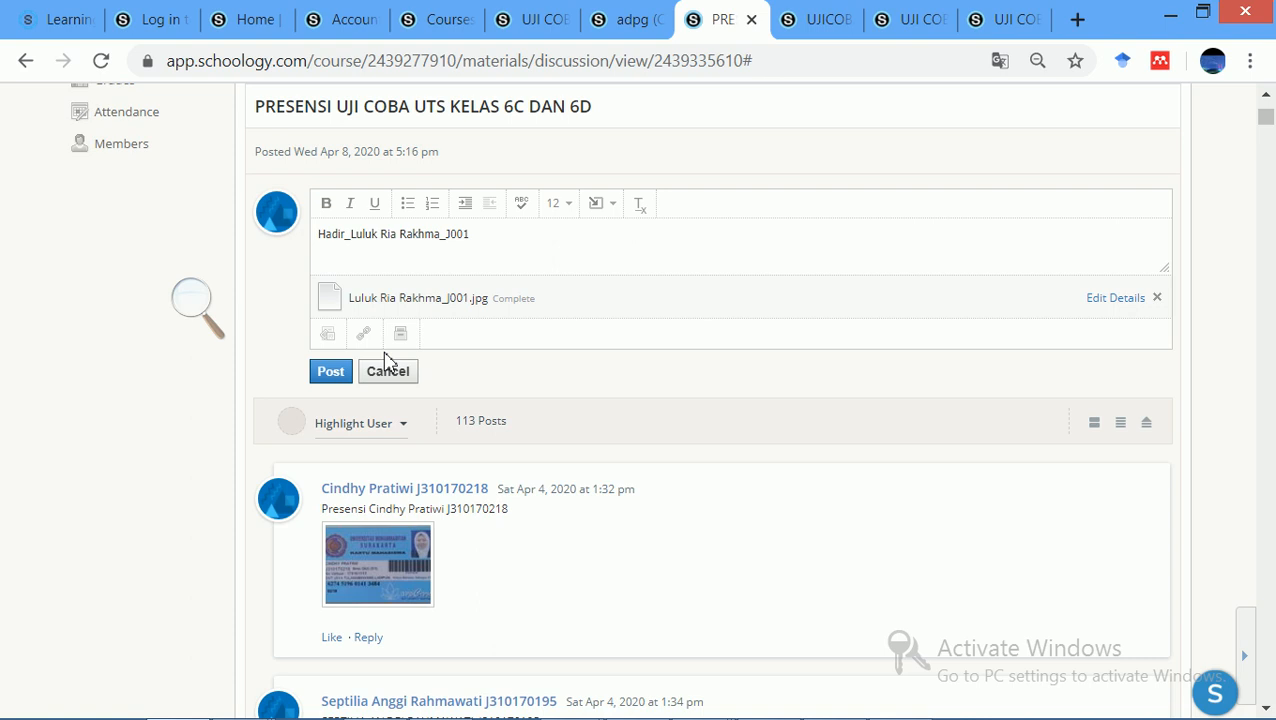
click(339, 378)
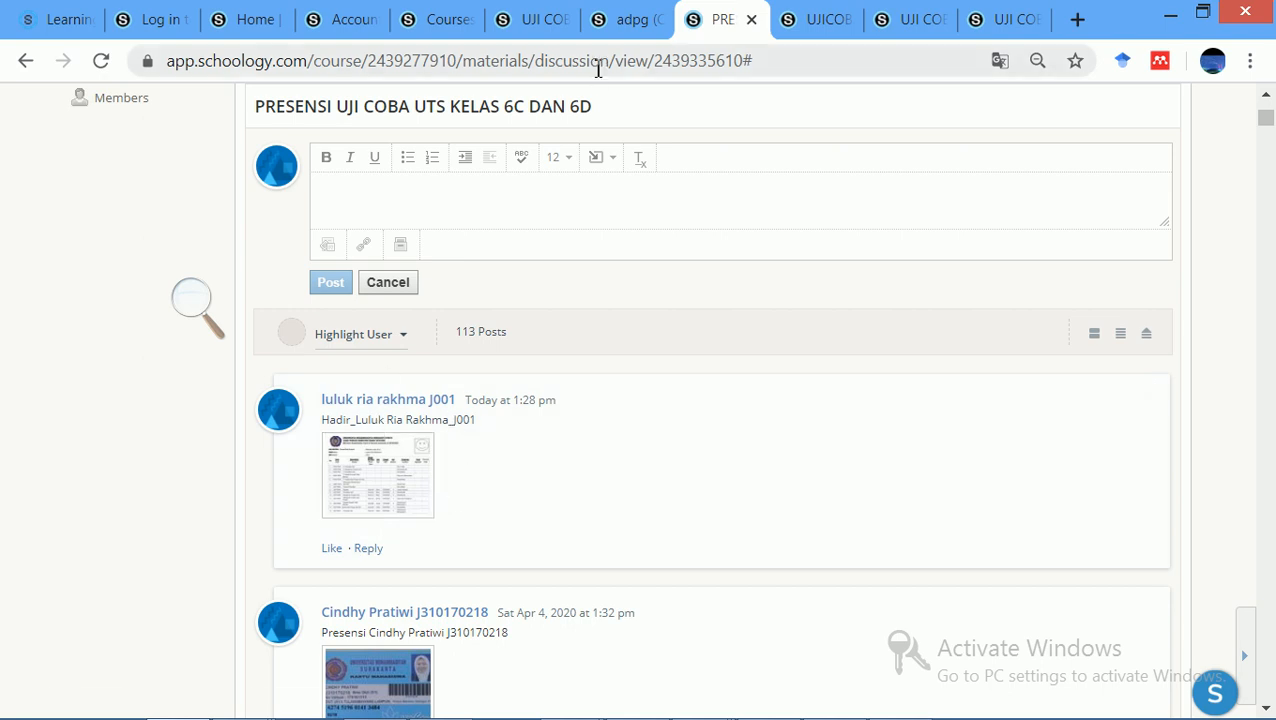
View the course materials and start a new attempt at the UJICOBA UJIAN DENGAN MODEL PERTAMA test
click(556, 10)
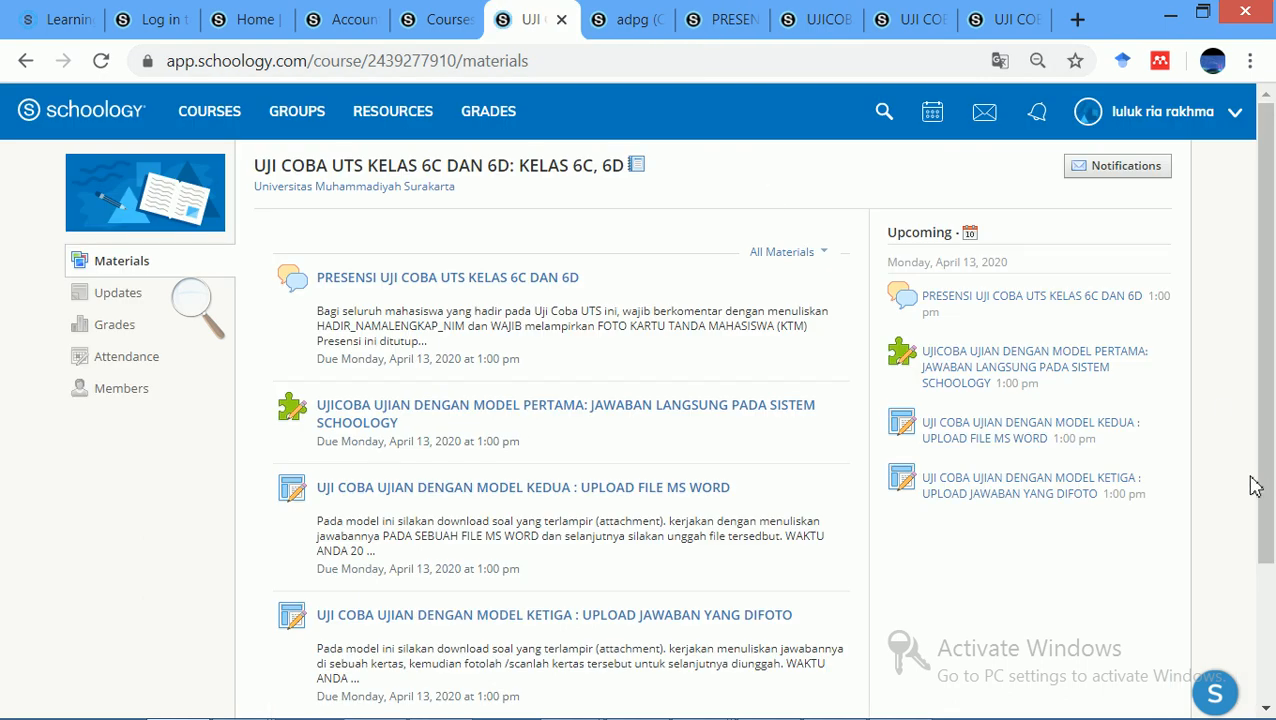
scroll(1255, 485, down, 1)
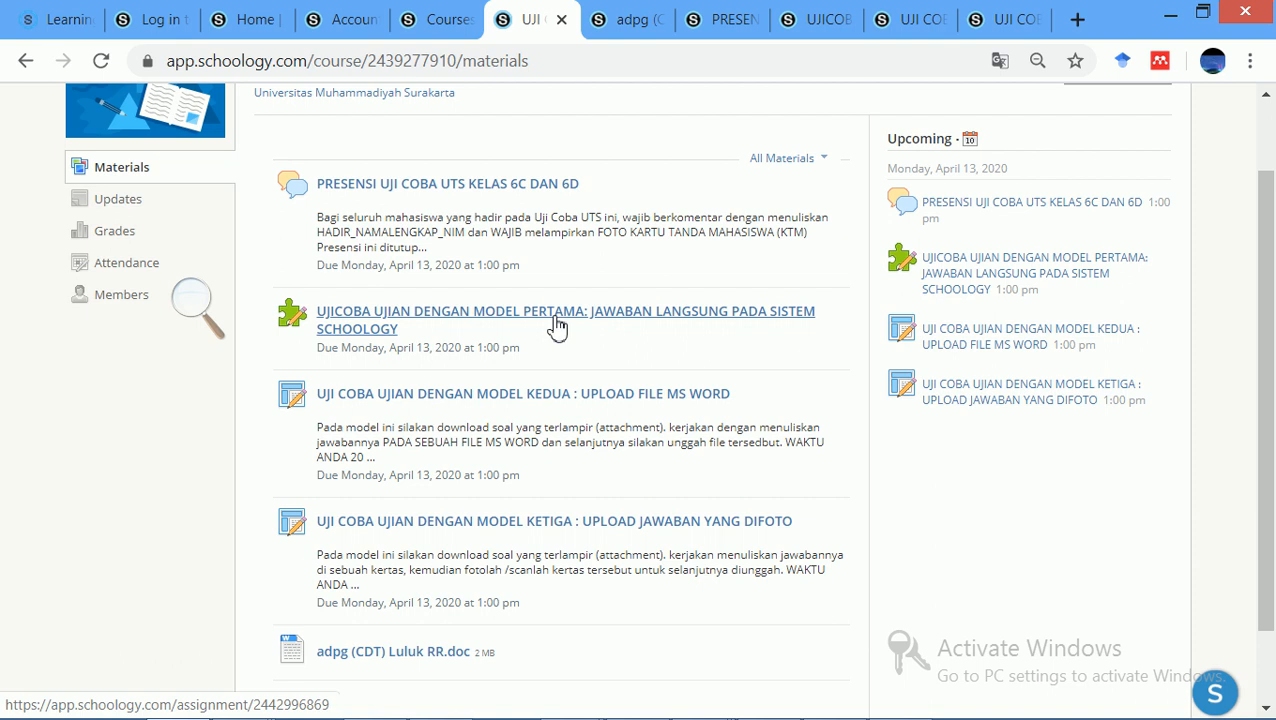
click(806, 12)
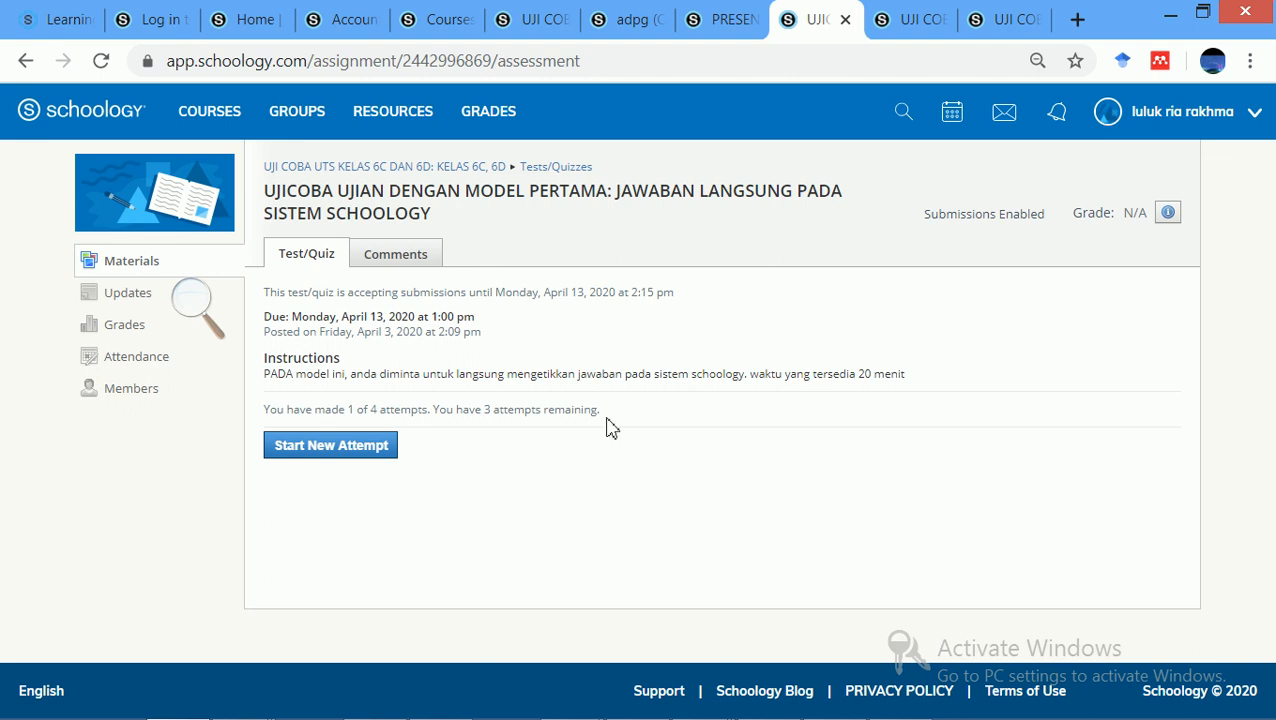
click(377, 462)
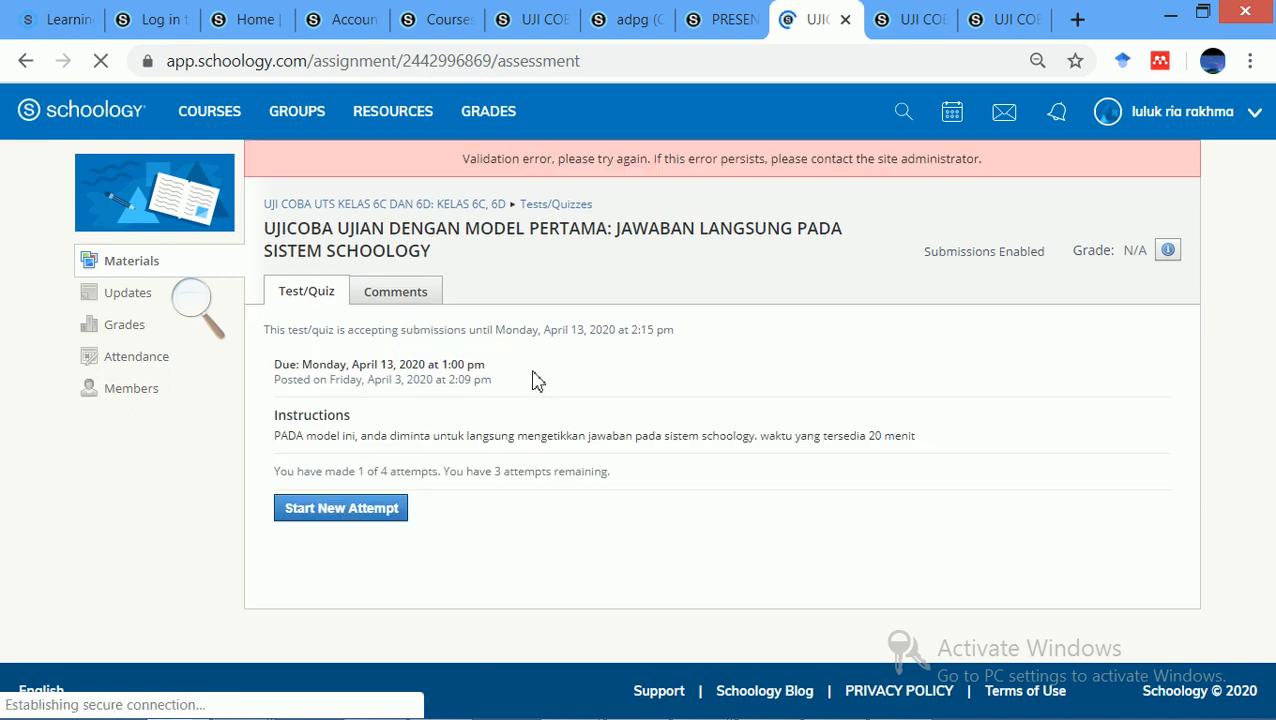
click(341, 508)
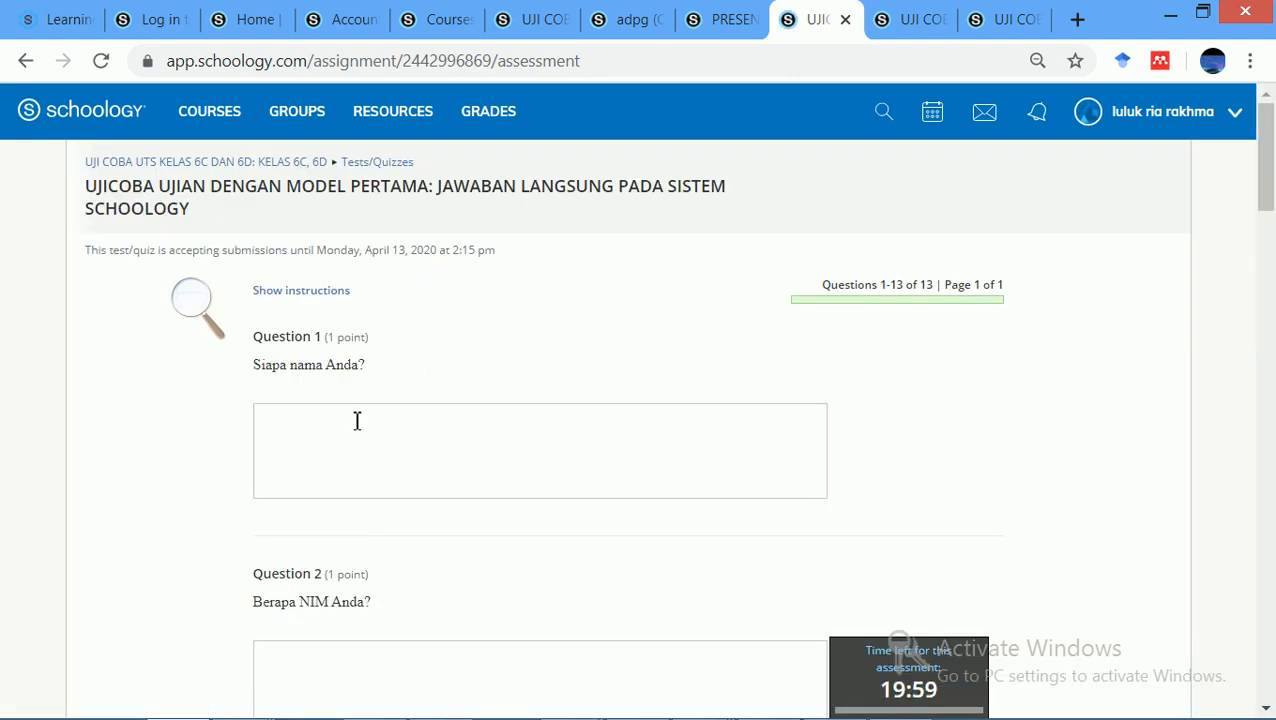
Answer Question 1 of the test with "jawaban" and focus the answer field of Question 2
click(357, 421)
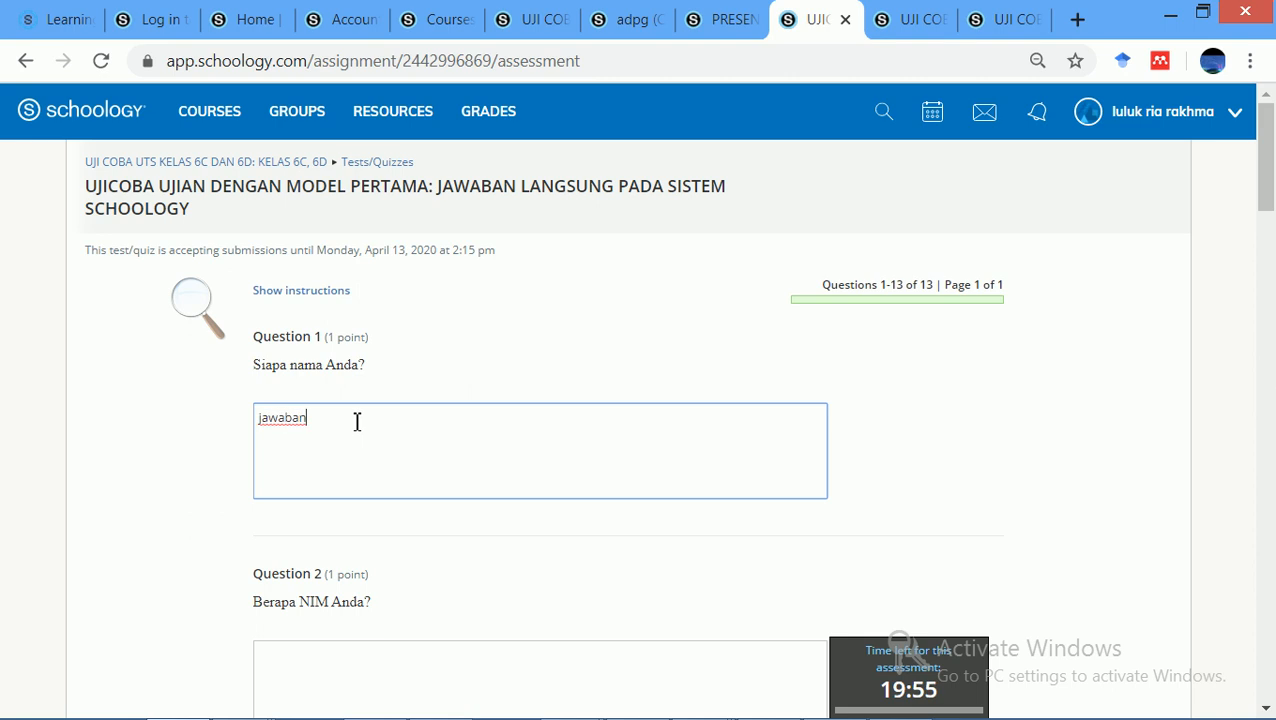
key(ctrl+a)
click(688, 565)
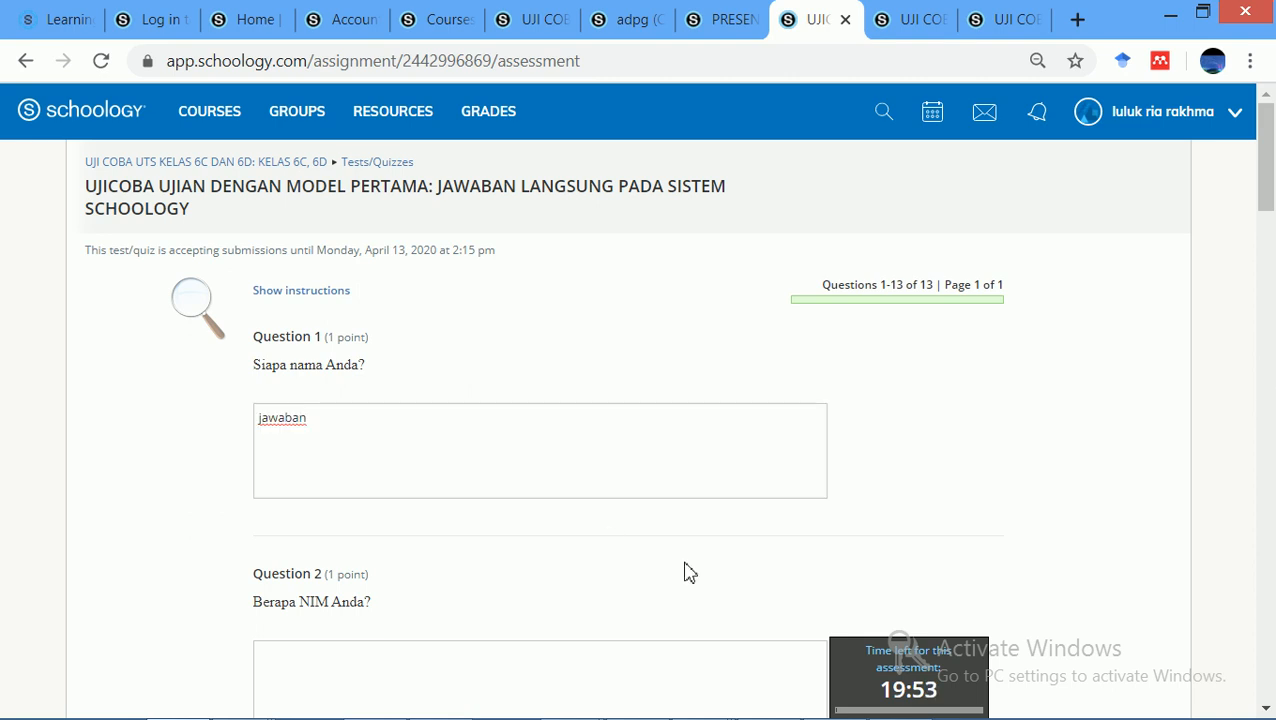
click(558, 661)
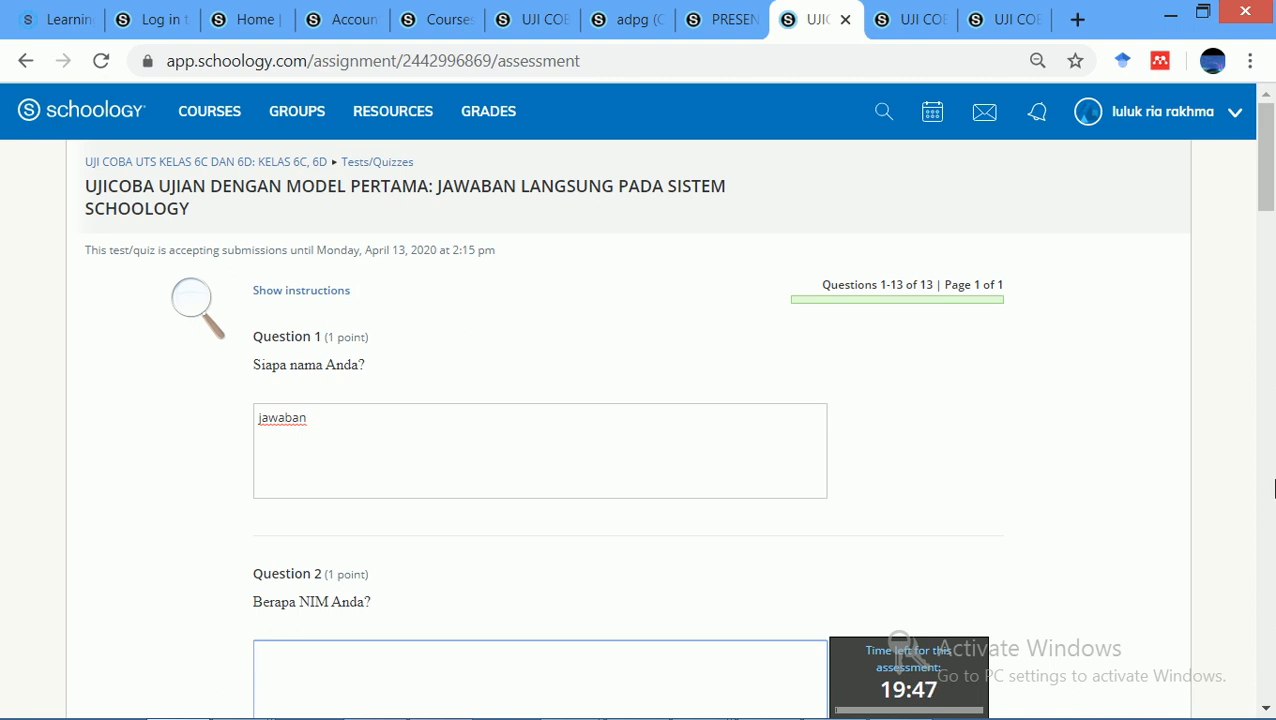
Look through the remaining questions down to Question 13 and open the review of the answers
scroll(1274, 488, down, 6)
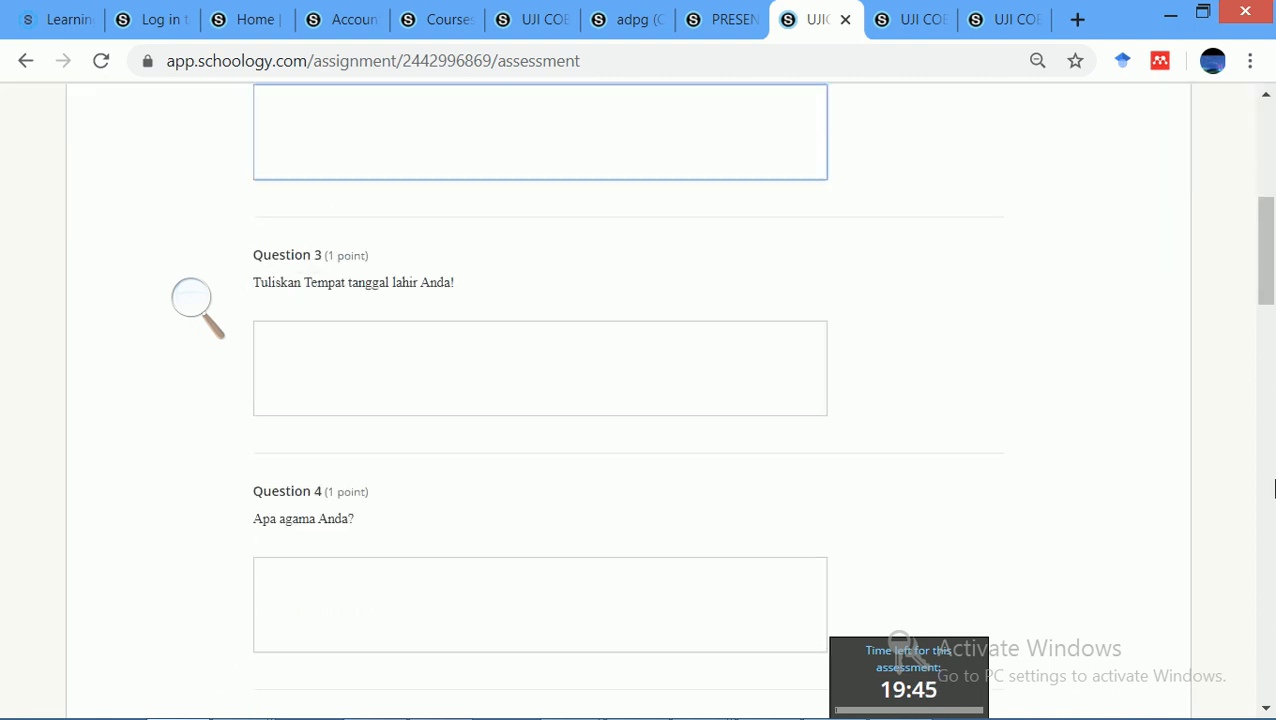
click(1272, 488)
click(1272, 488)
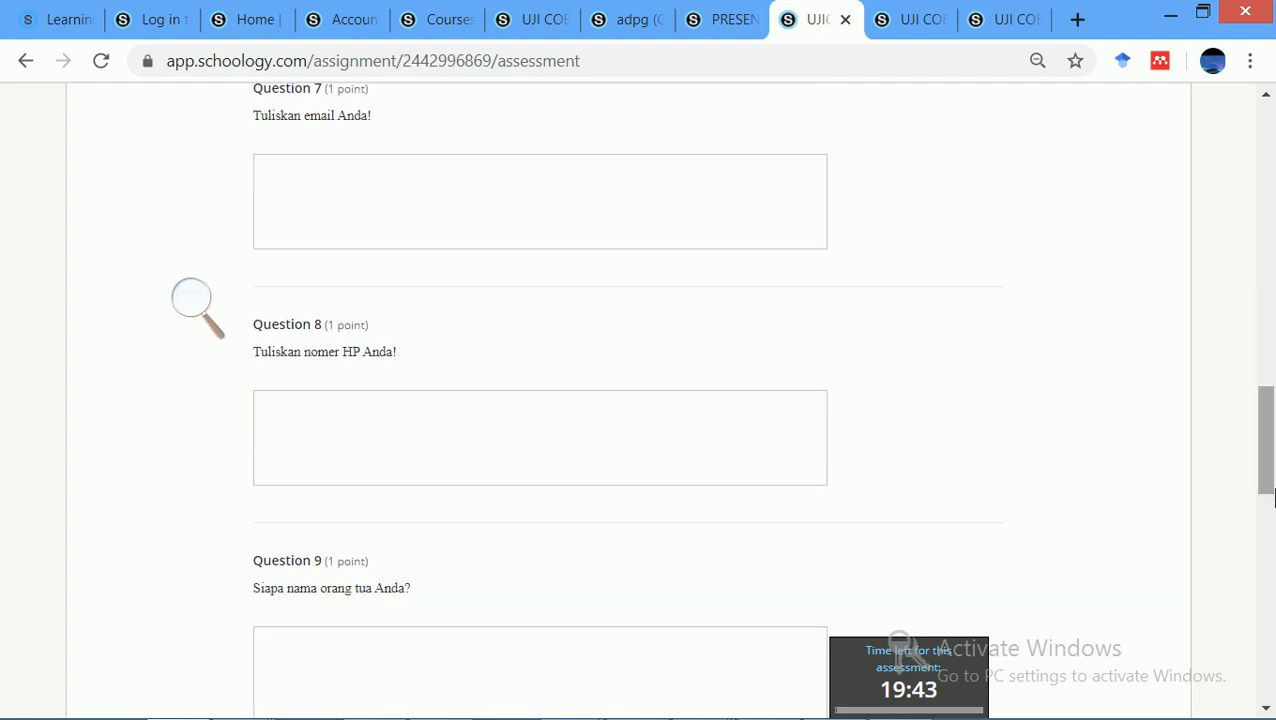
click(1273, 496)
click(1272, 604)
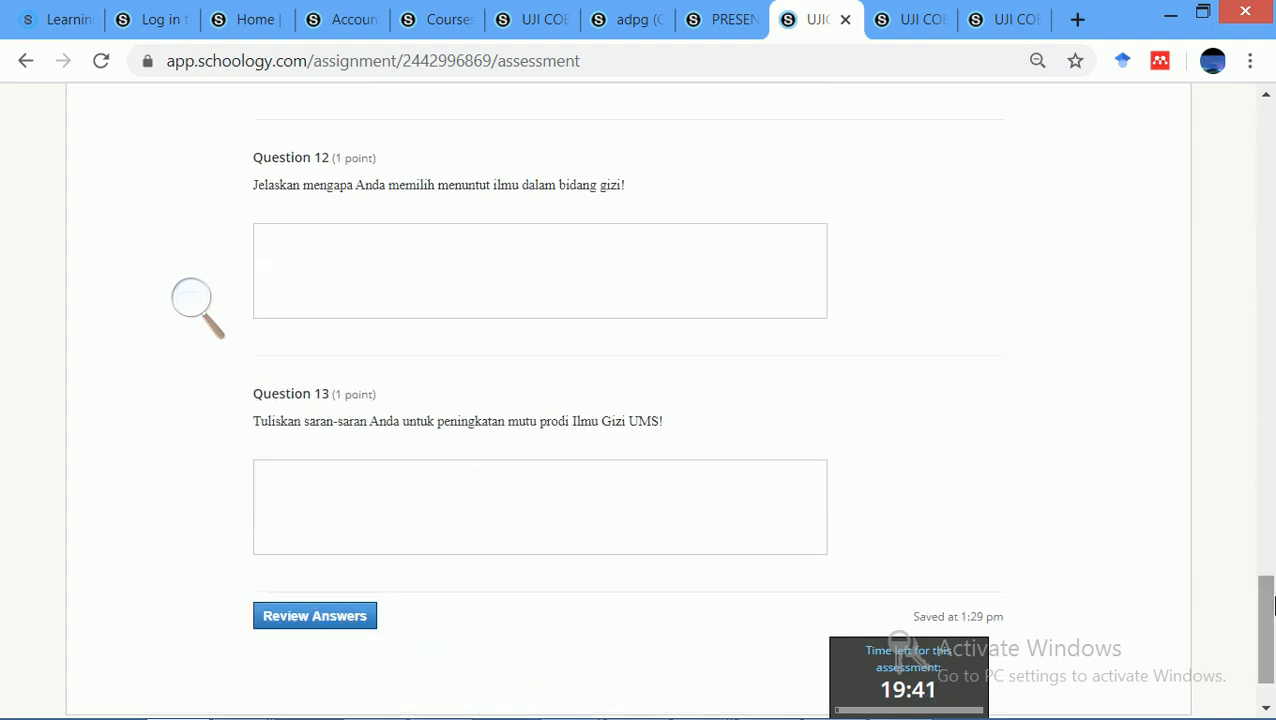
click(331, 618)
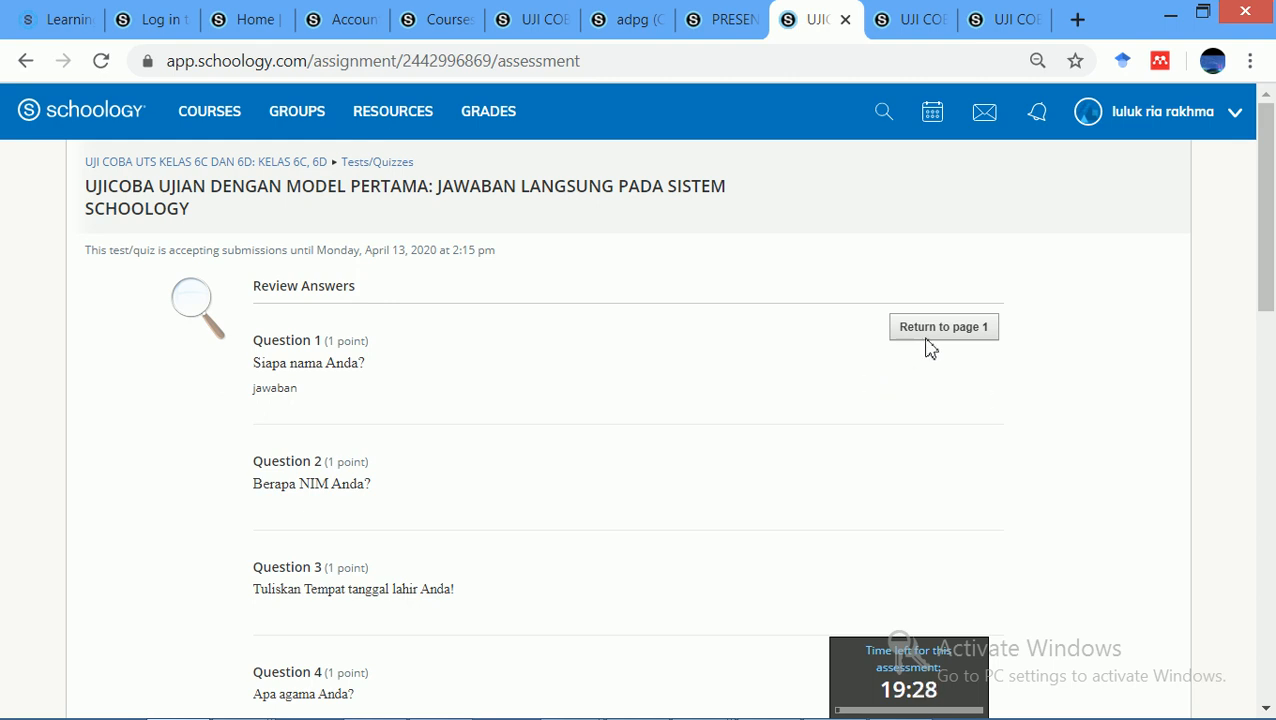
Check the answer review to its end and submit the assessment, confirming the submission
click(1274, 490)
click(1274, 624)
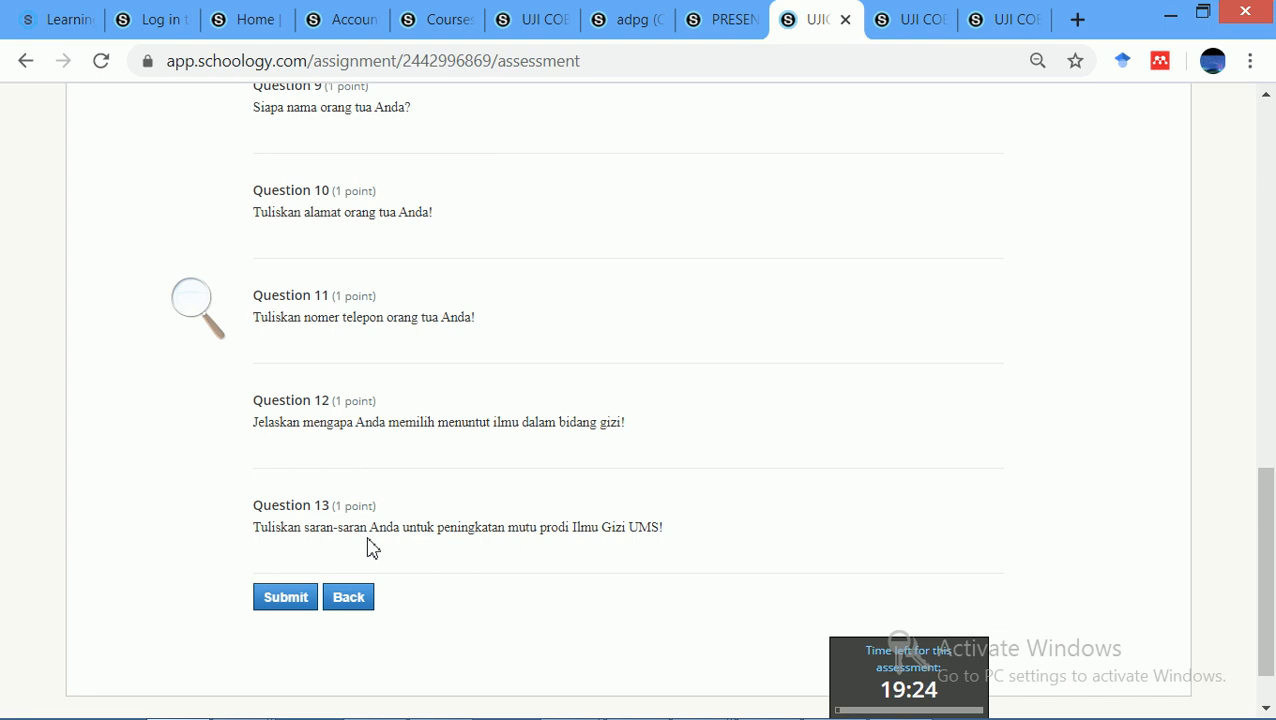
click(290, 600)
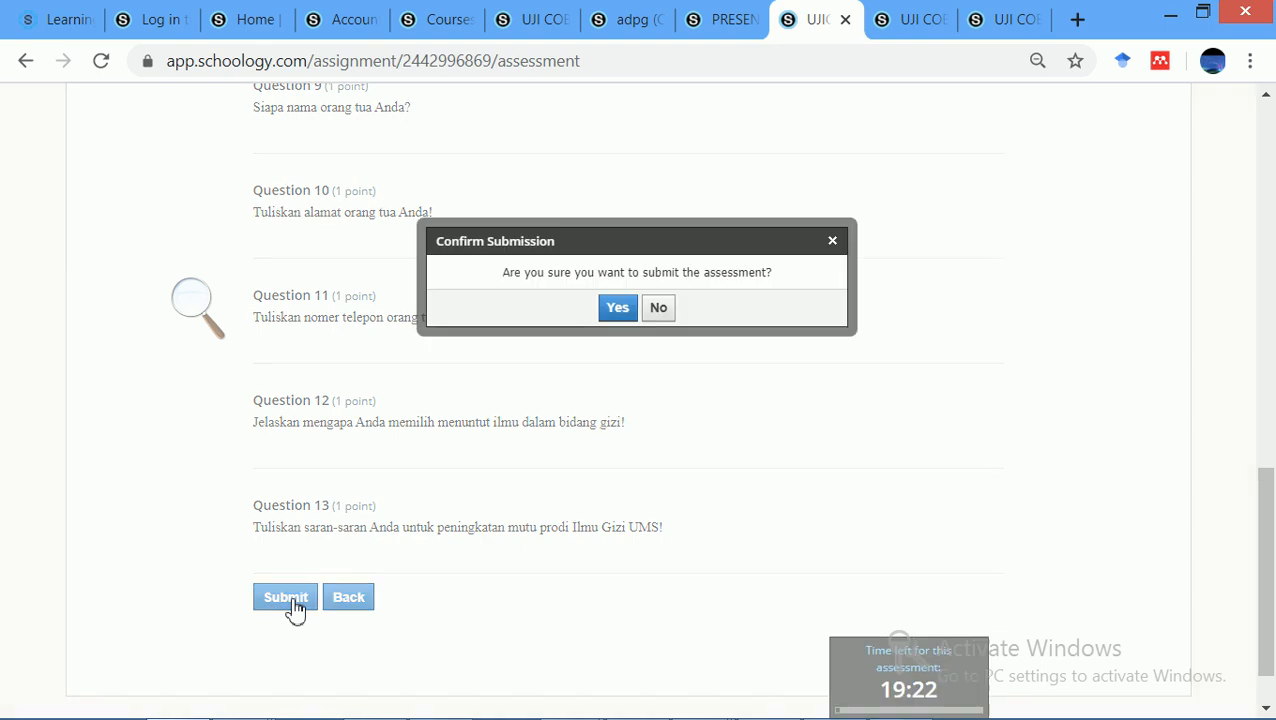
click(618, 308)
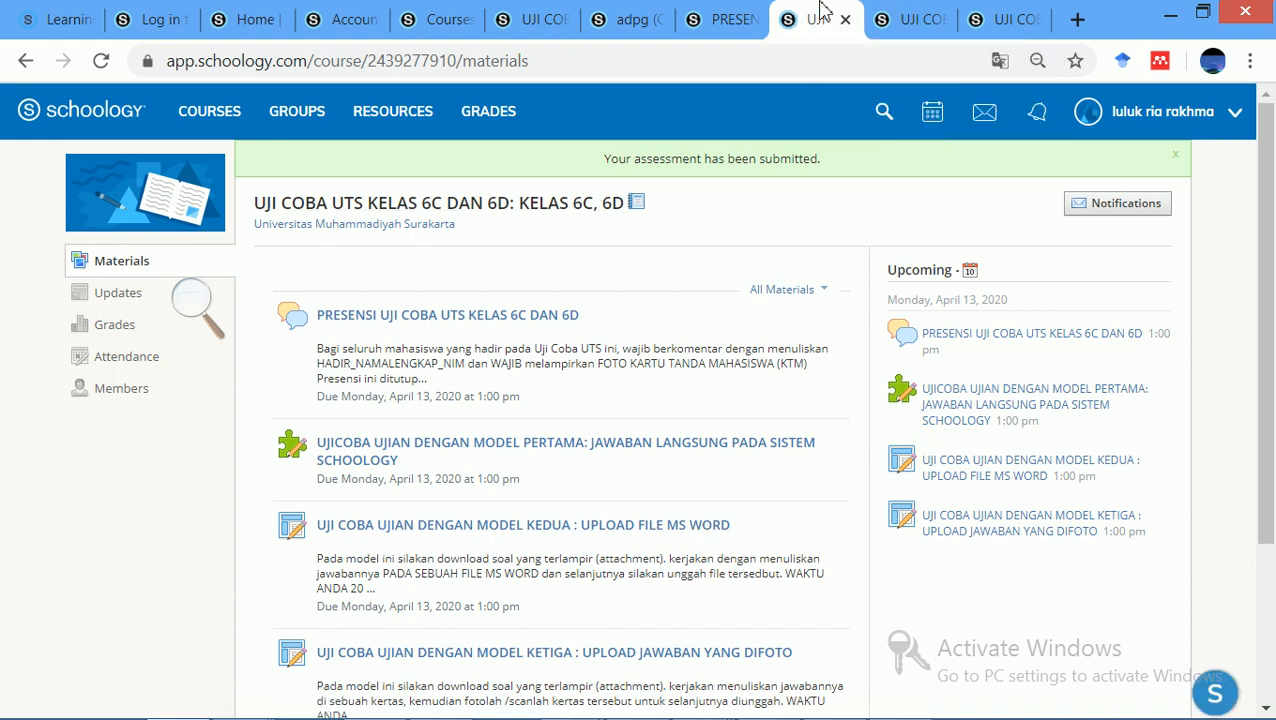
Show the UJI COBA UJIAN DENGAN MODEL KEDUA assignment and open the view of its soal_ujicoba_e-uts (1).doc attachment in a new tab
click(886, 14)
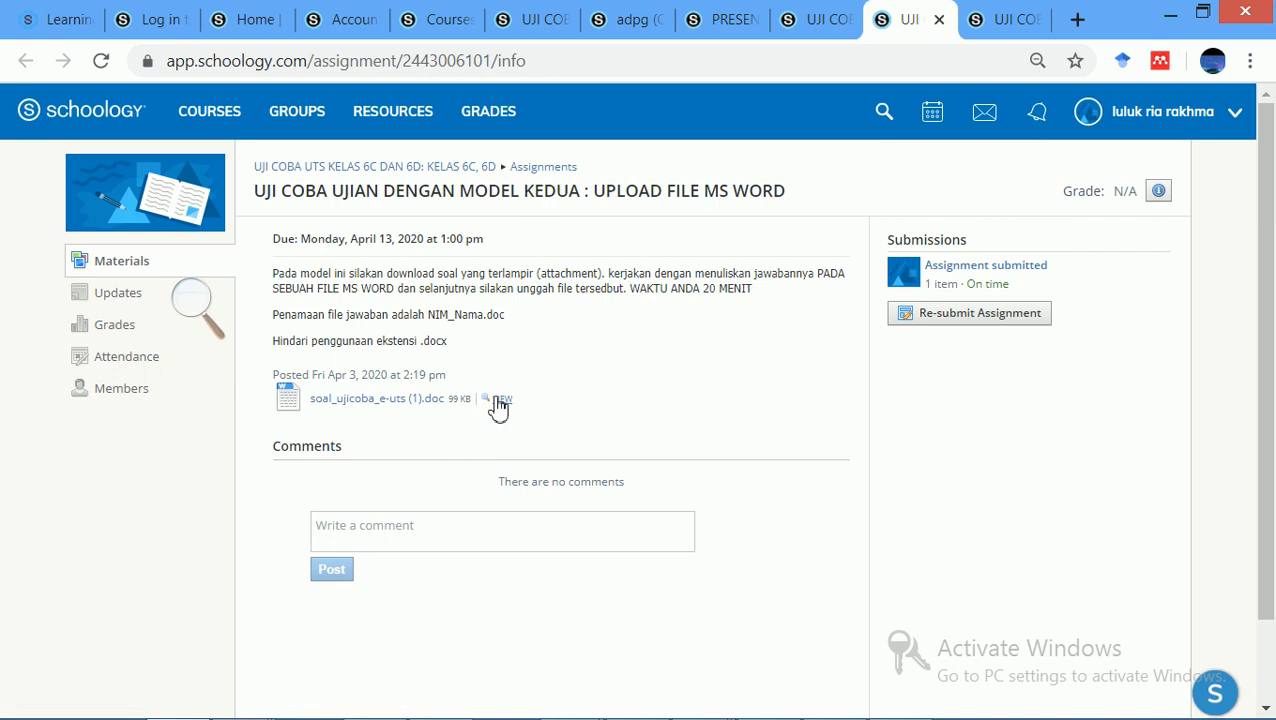
right_click(499, 396)
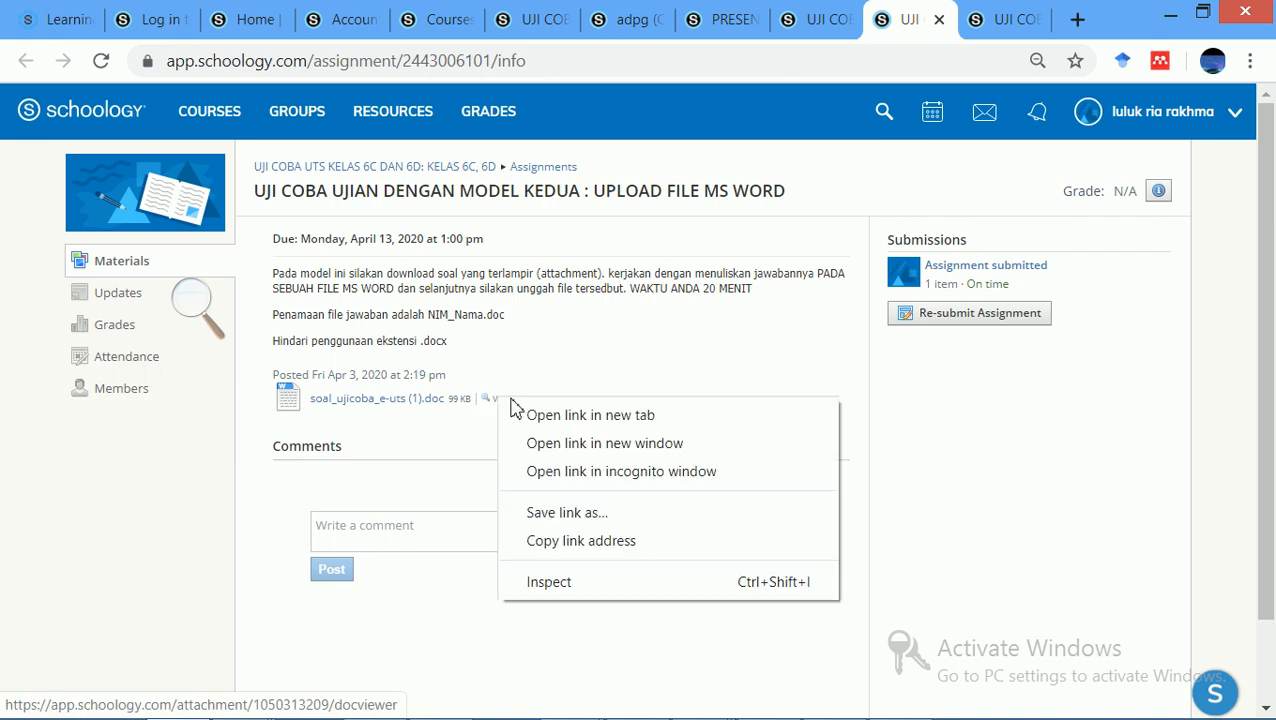
click(538, 418)
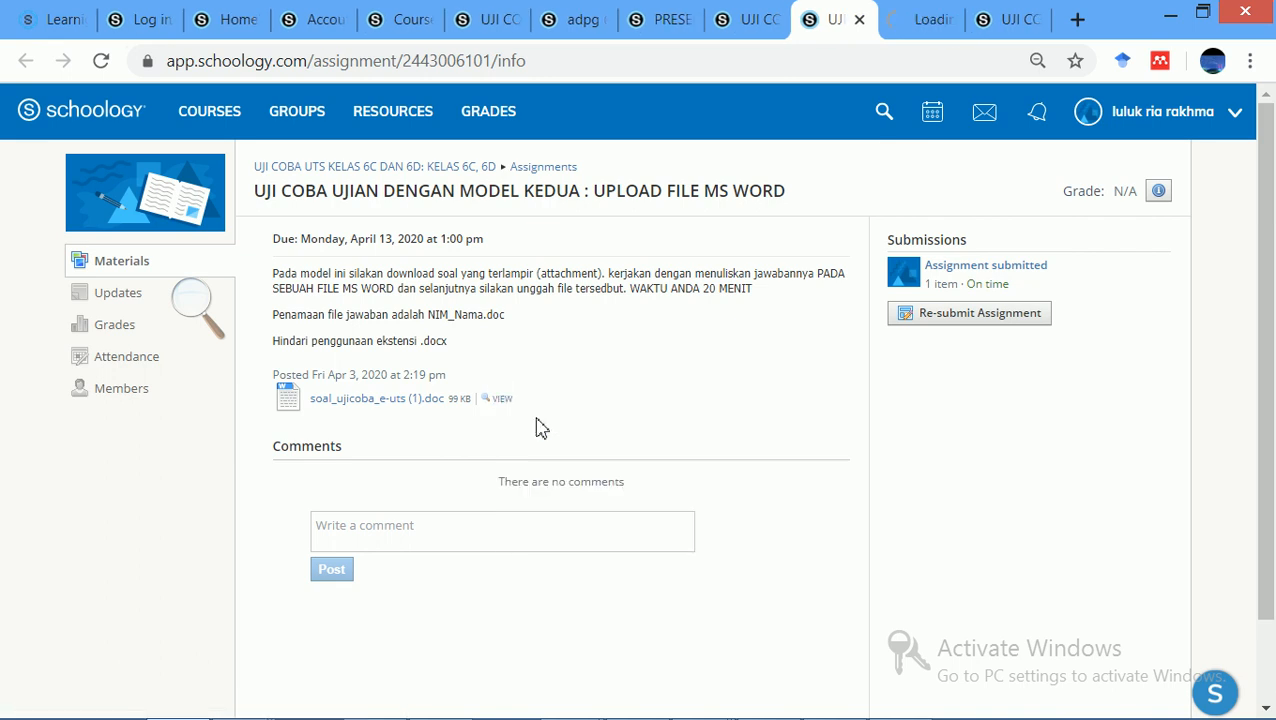
Show the opened exam attachment and look through its question table from question 1 to question 13
click(928, 18)
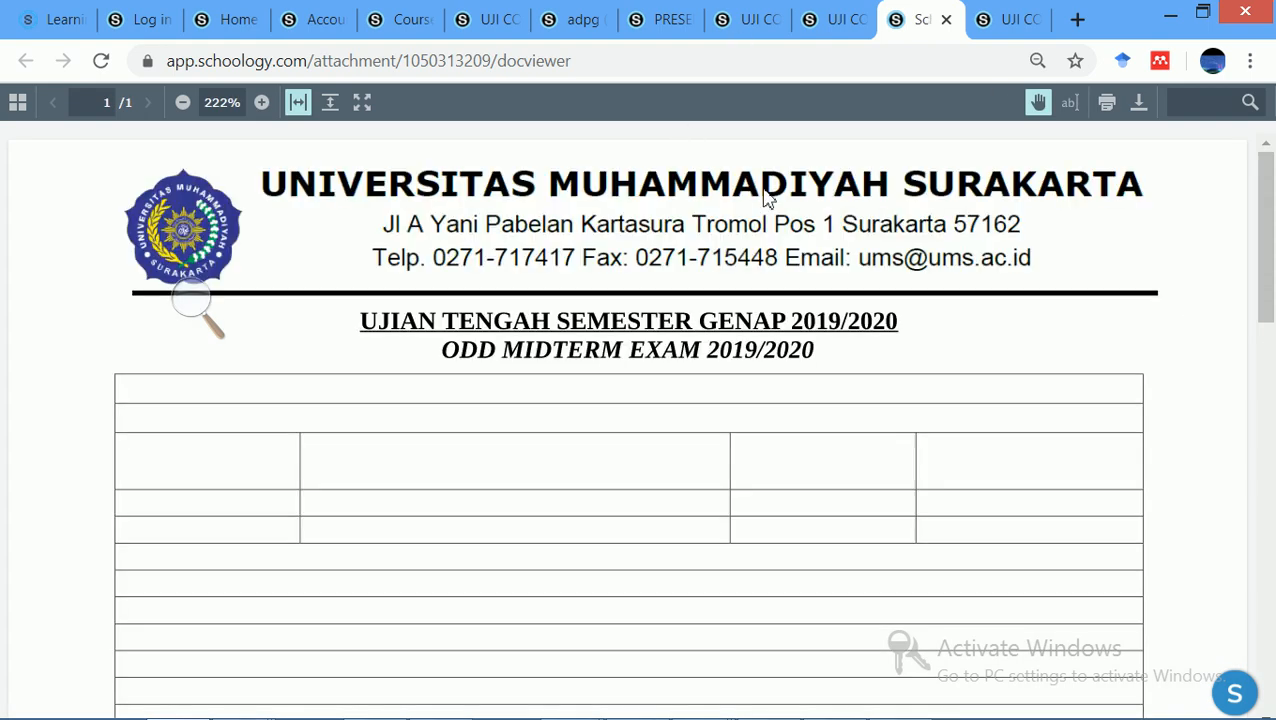
click(1270, 614)
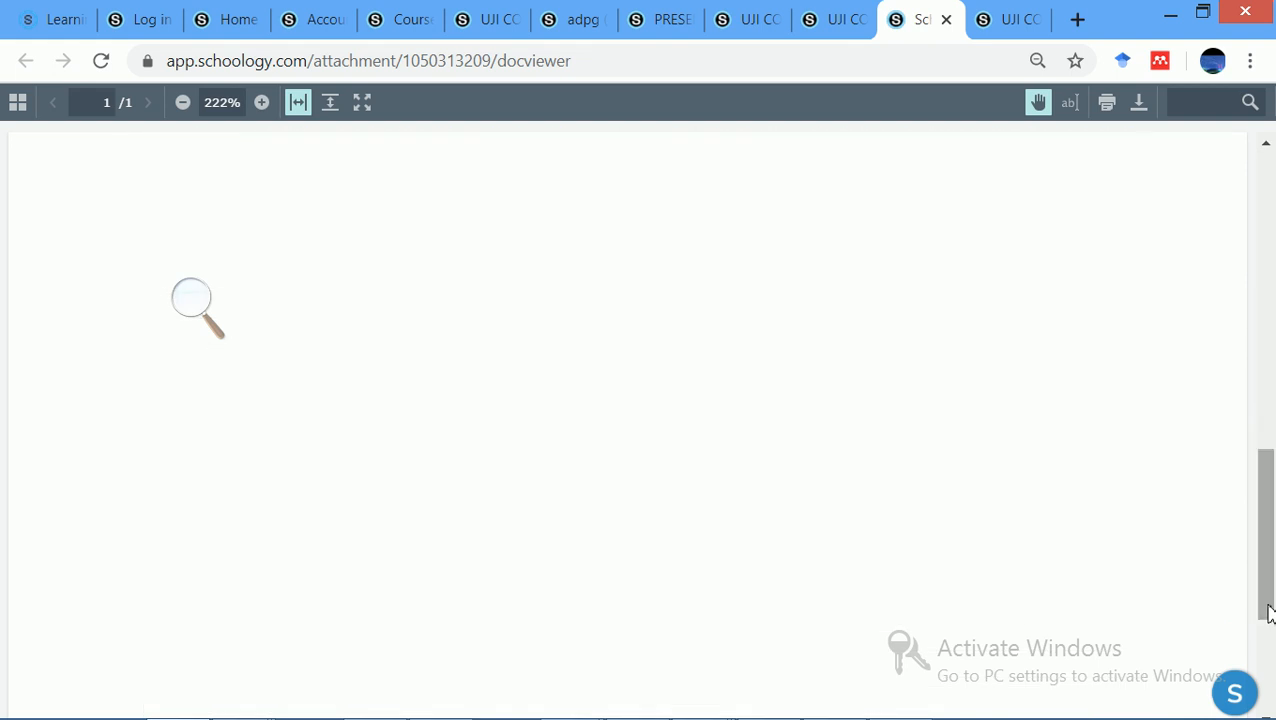
scroll(1266, 480, down, 3)
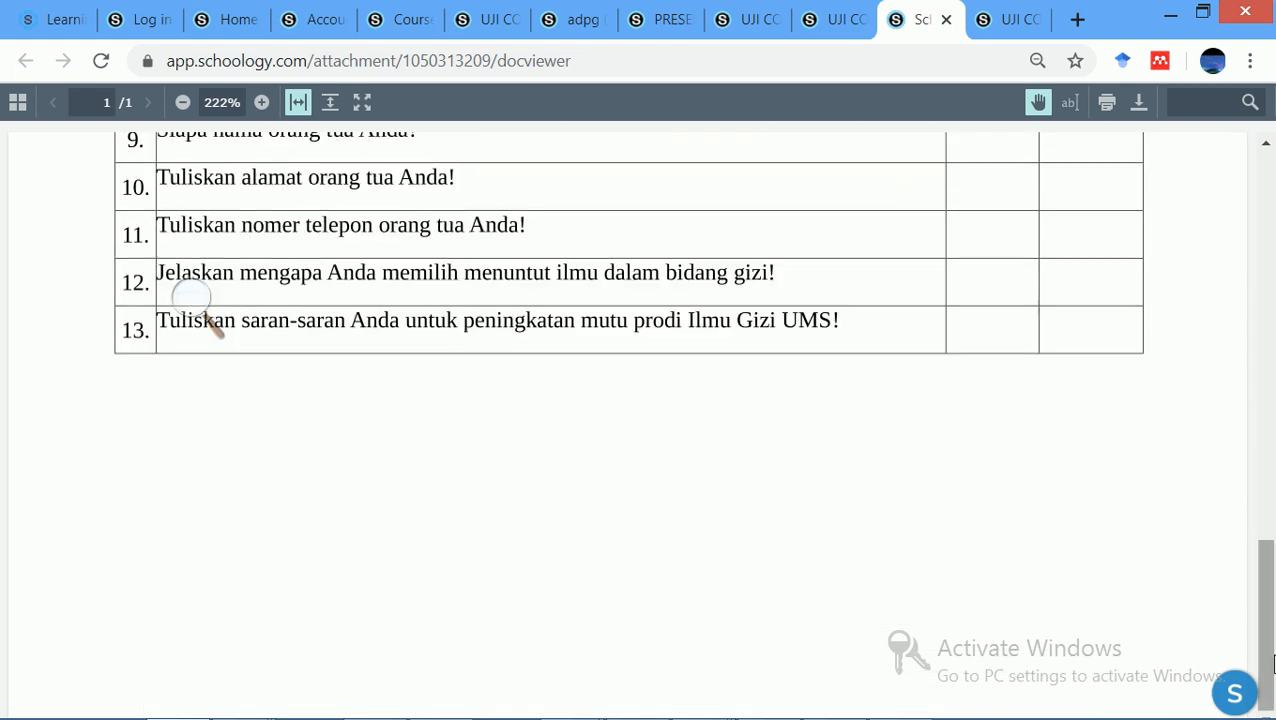
scroll(1271, 325, up, 5)
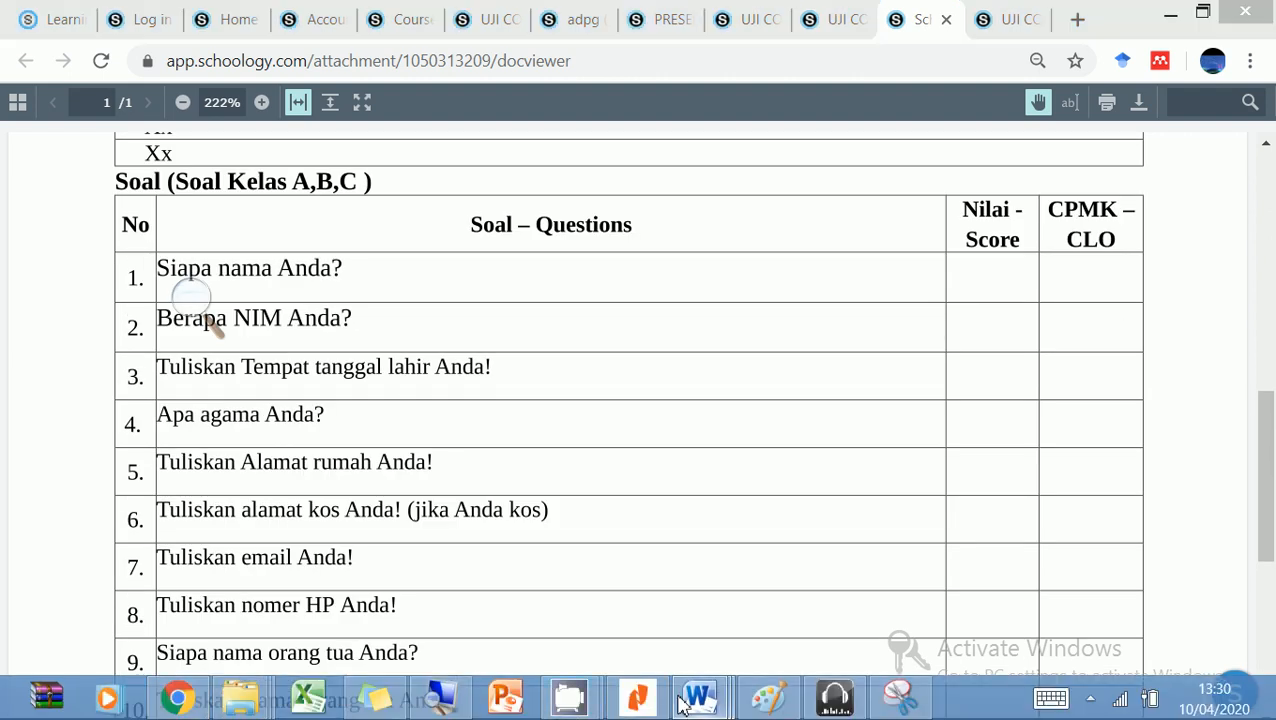
Switch to Microsoft Word, bring up the Document2 answer sheet for UTS MATA KULIAH A and open its file options
mouse_move(683, 706)
click(857, 600)
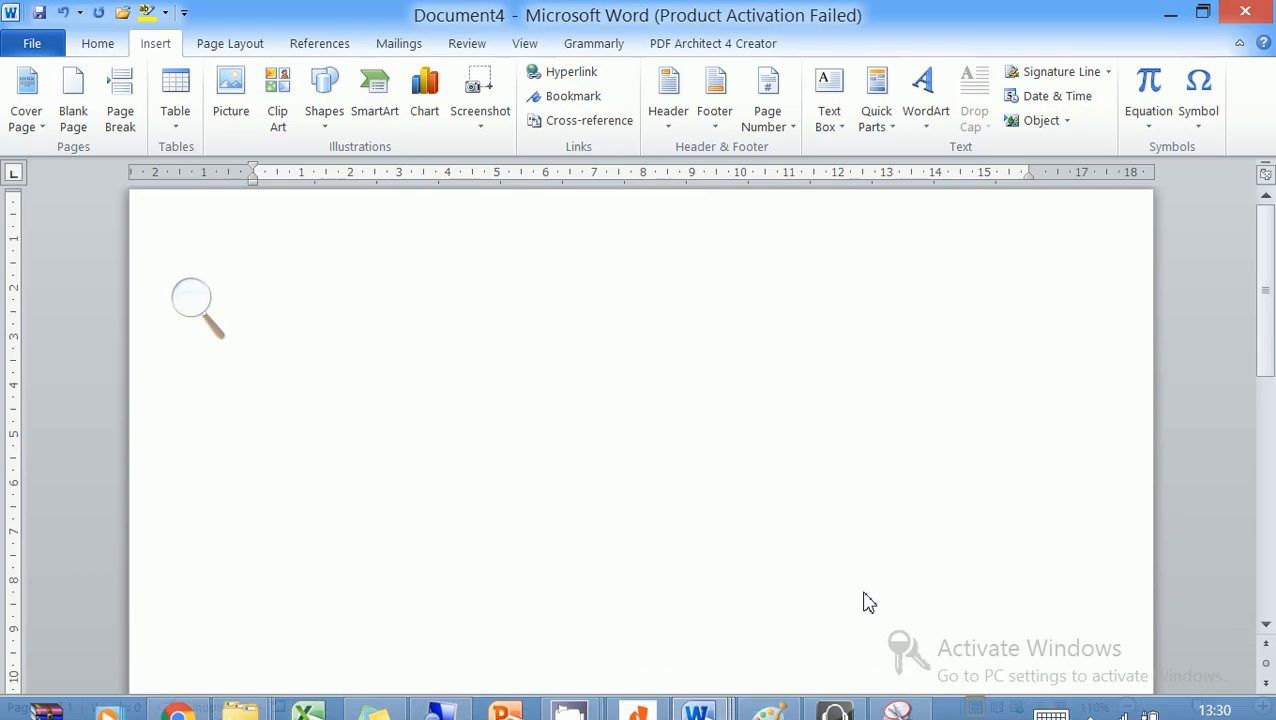
mouse_move(698, 697)
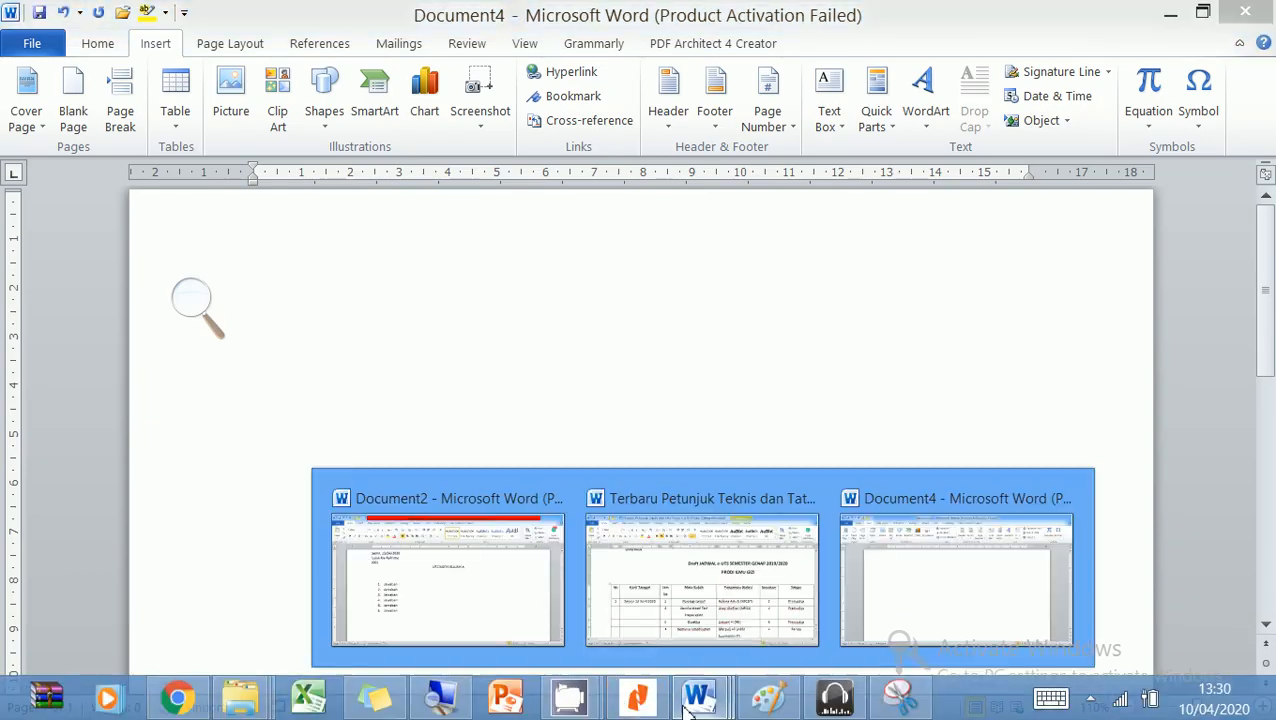
click(383, 603)
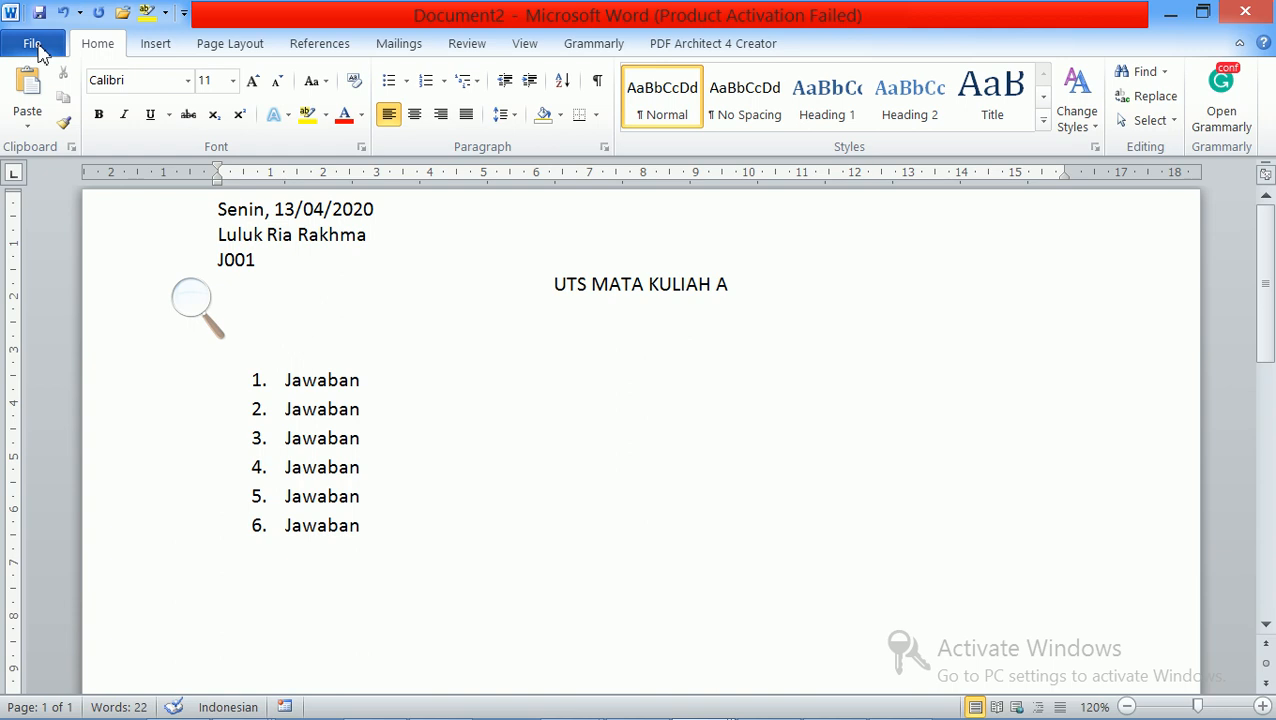
click(33, 45)
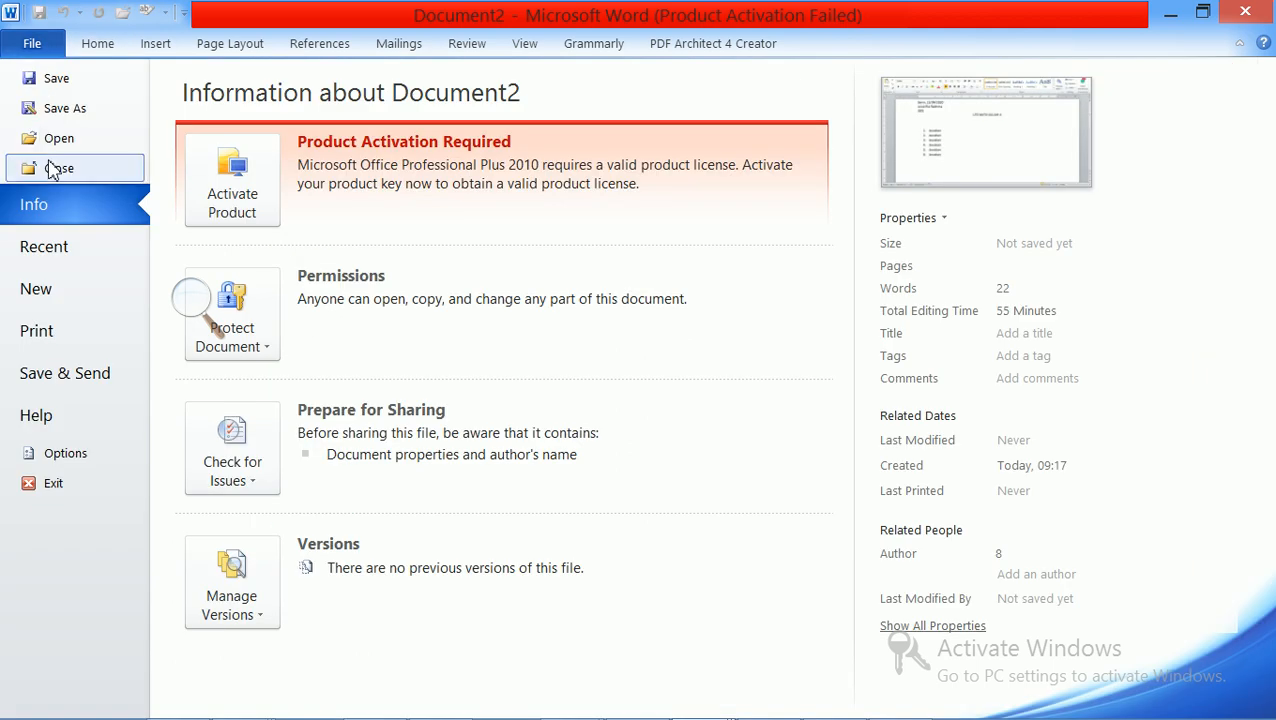